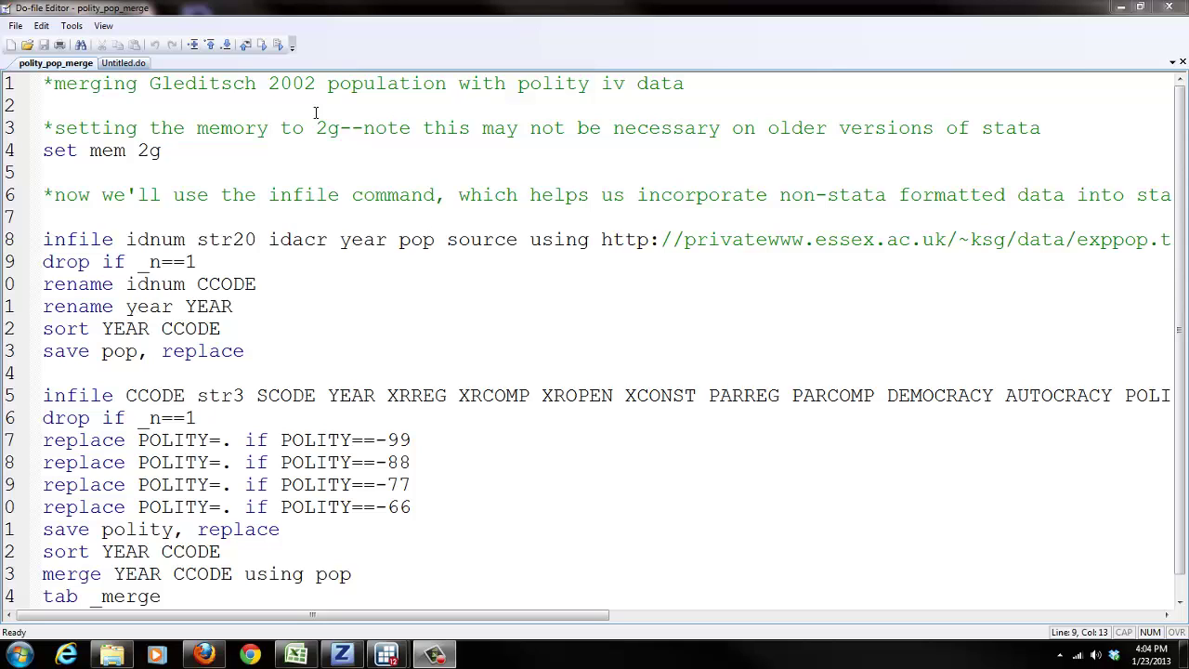
# Step: Examine the do-file's opening comment naming the Gleditsch 2002 population and Polity IV datasets
pyautogui.click(146, 83)
pyautogui.moveTo(147, 82); pyautogui.dragTo(316, 83)
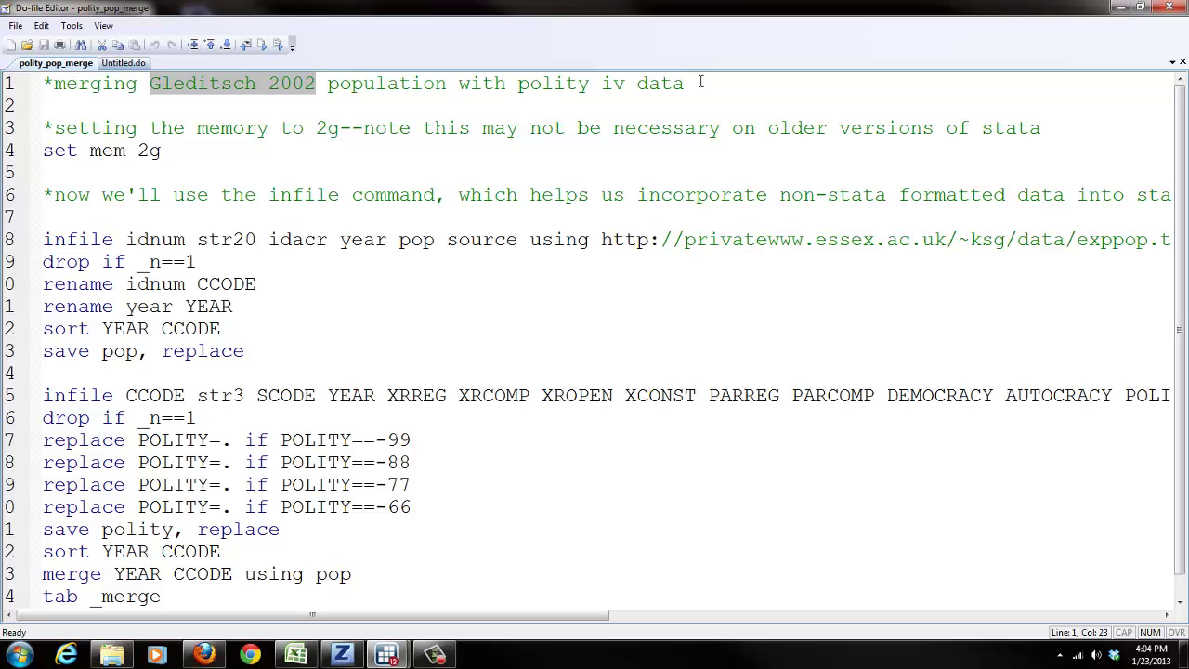
pyautogui.moveTo(639, 84); pyautogui.dragTo(518, 84)
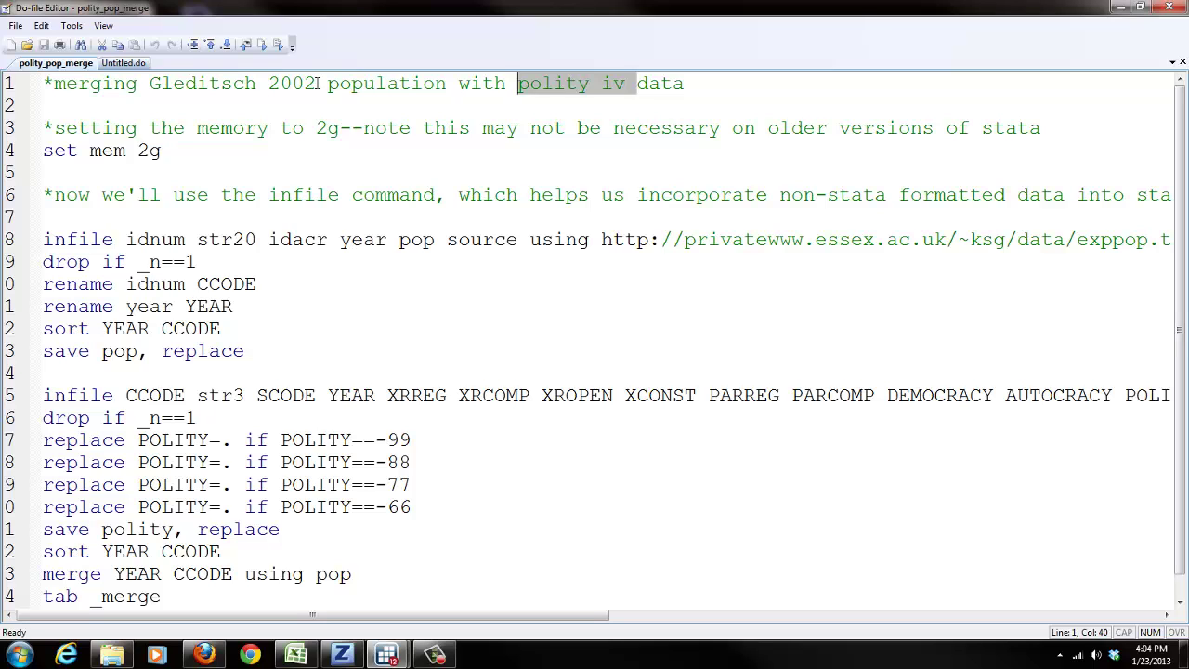
pyautogui.moveTo(315, 83); pyautogui.dragTo(152, 83)
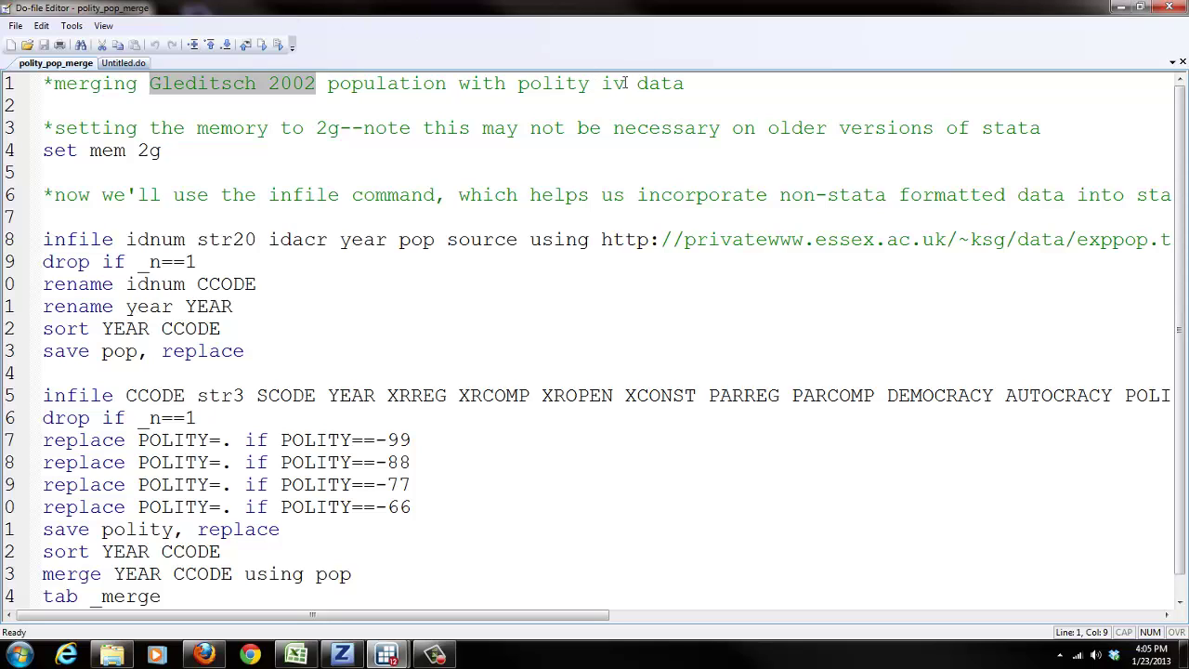
pyautogui.moveTo(626, 83); pyautogui.dragTo(515, 90)
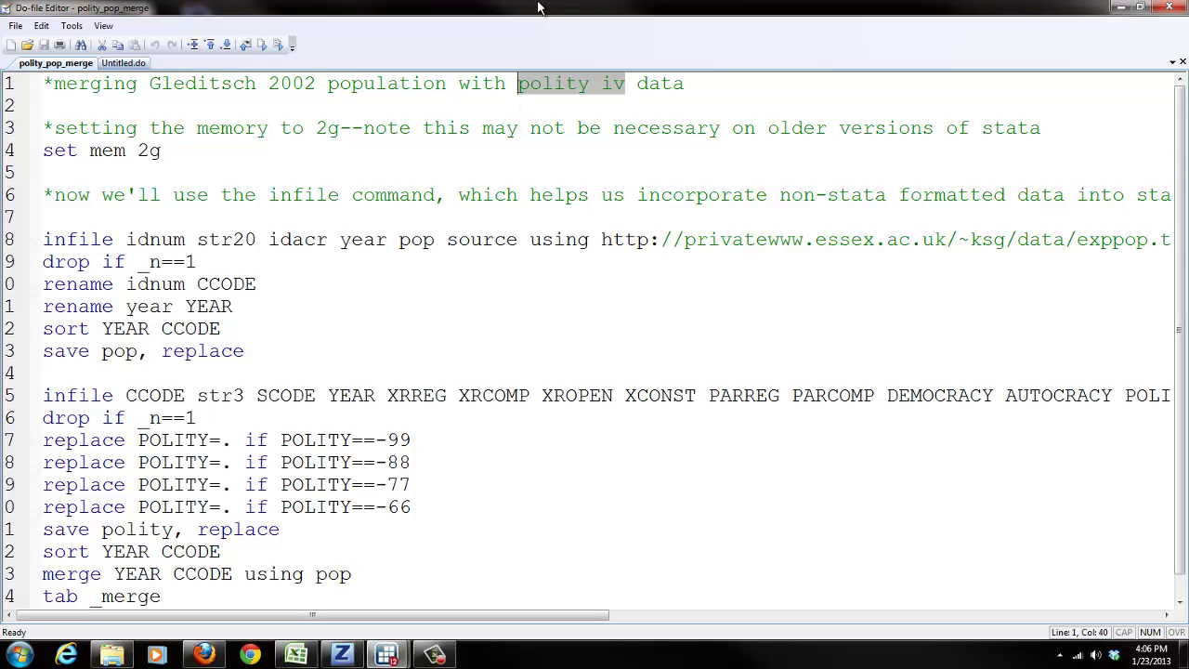
# Step: Copy the memory comment and the set mem 2g line from the do-file into Stata's main window and run them
pyautogui.moveTo(163, 150); pyautogui.dragTo(72, 131)
pyautogui.rightClick(72, 131)
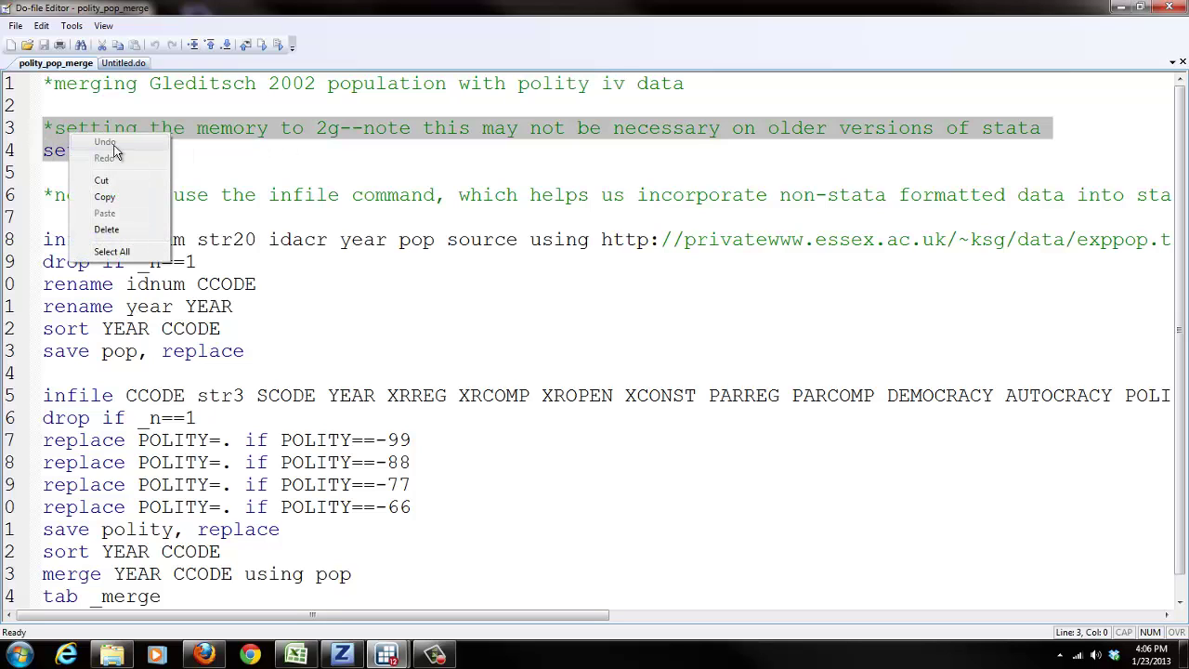
pyautogui.click(118, 194)
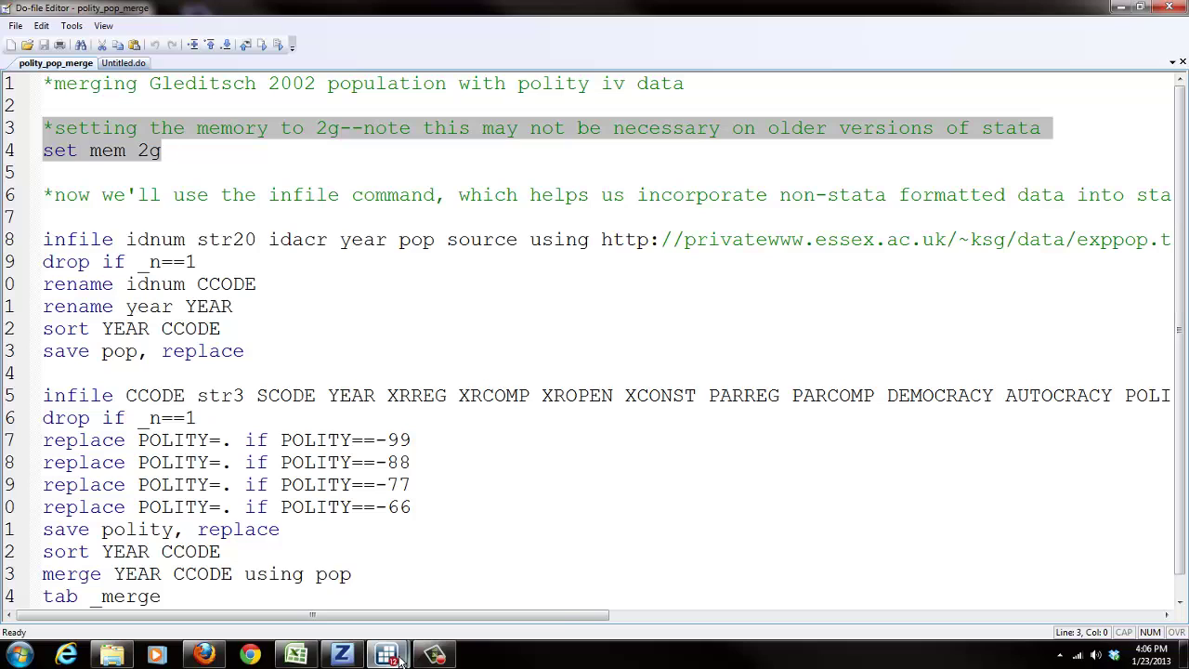
pyautogui.moveTo(400, 657)
pyautogui.click(353, 576)
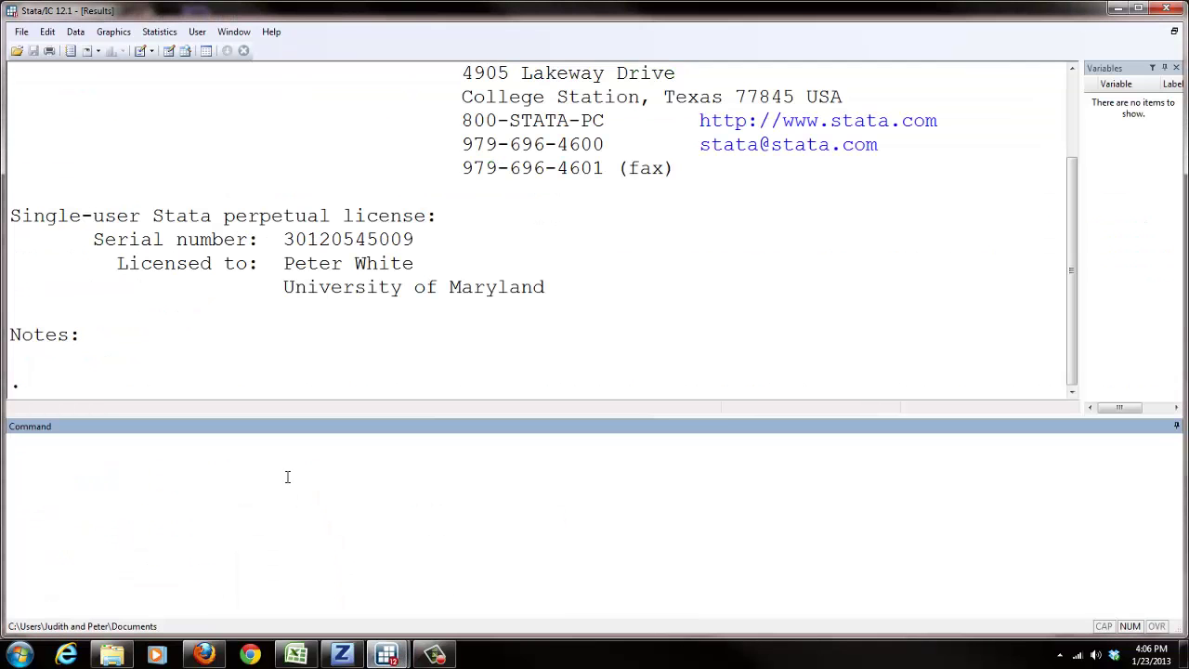
pyautogui.rightClick(286, 475)
pyautogui.click(325, 540)
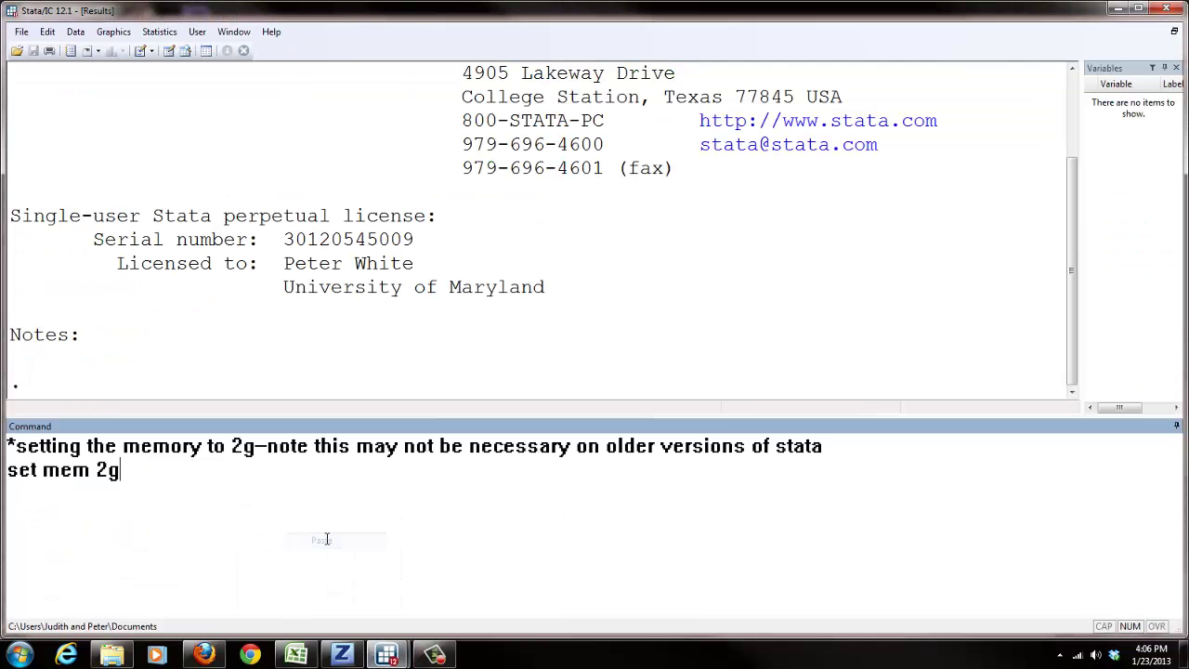
pyautogui.moveTo(120, 470); pyautogui.dragTo(41, 470)
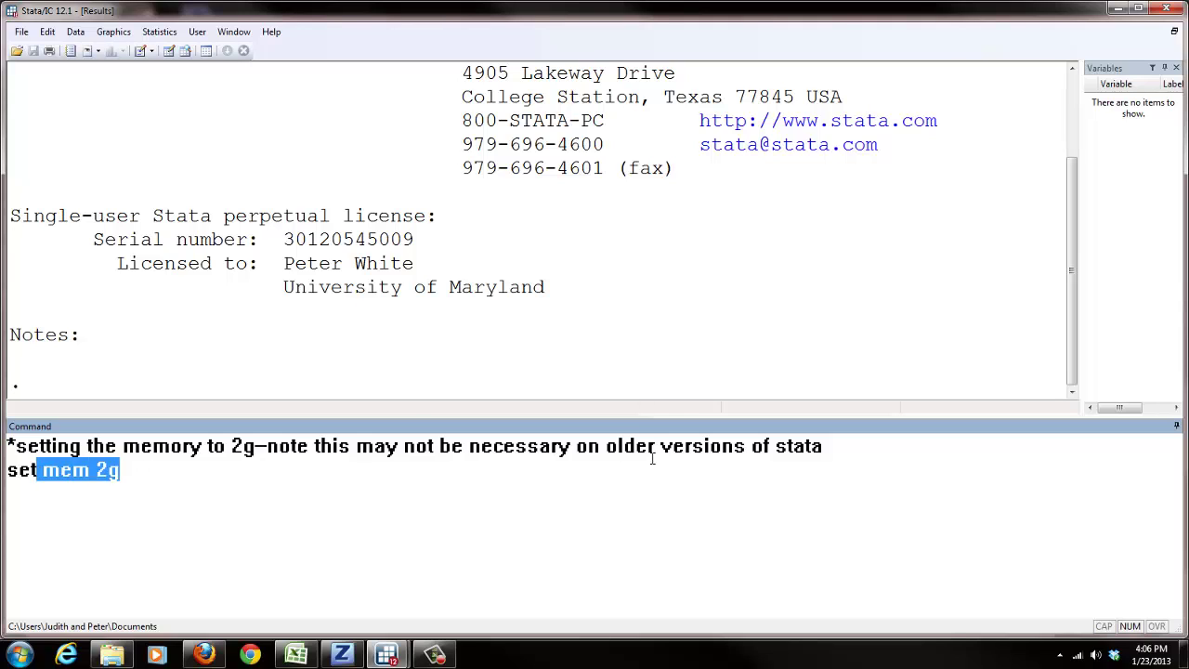
pyautogui.click(268, 475)
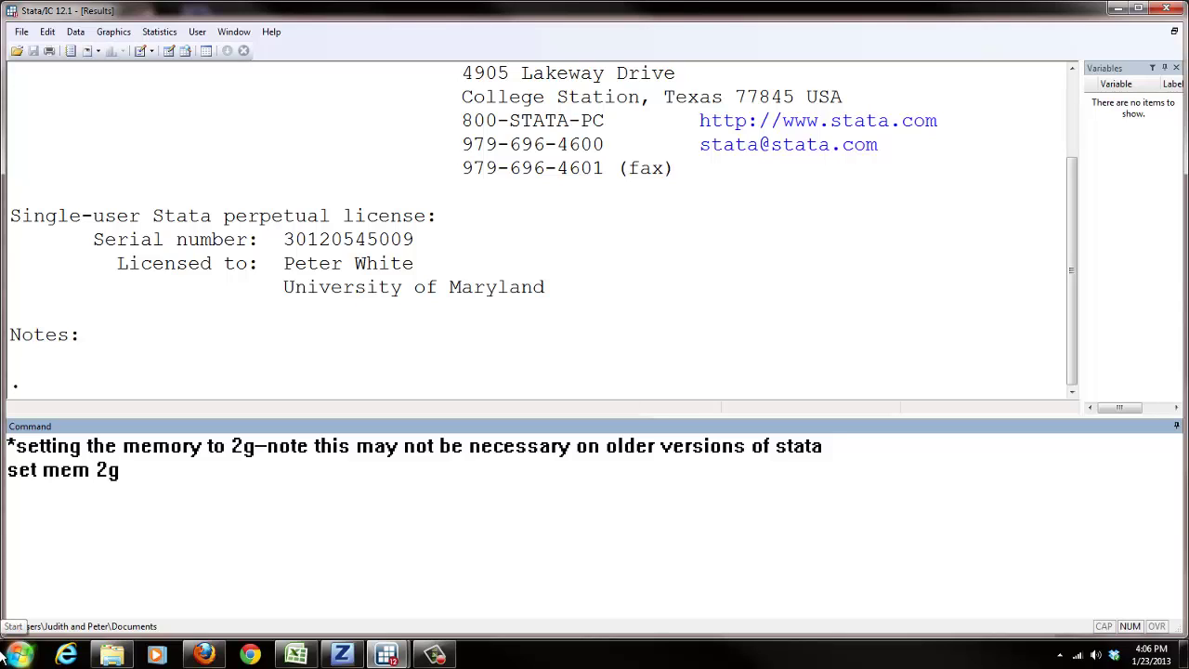
pyautogui.press('Return')
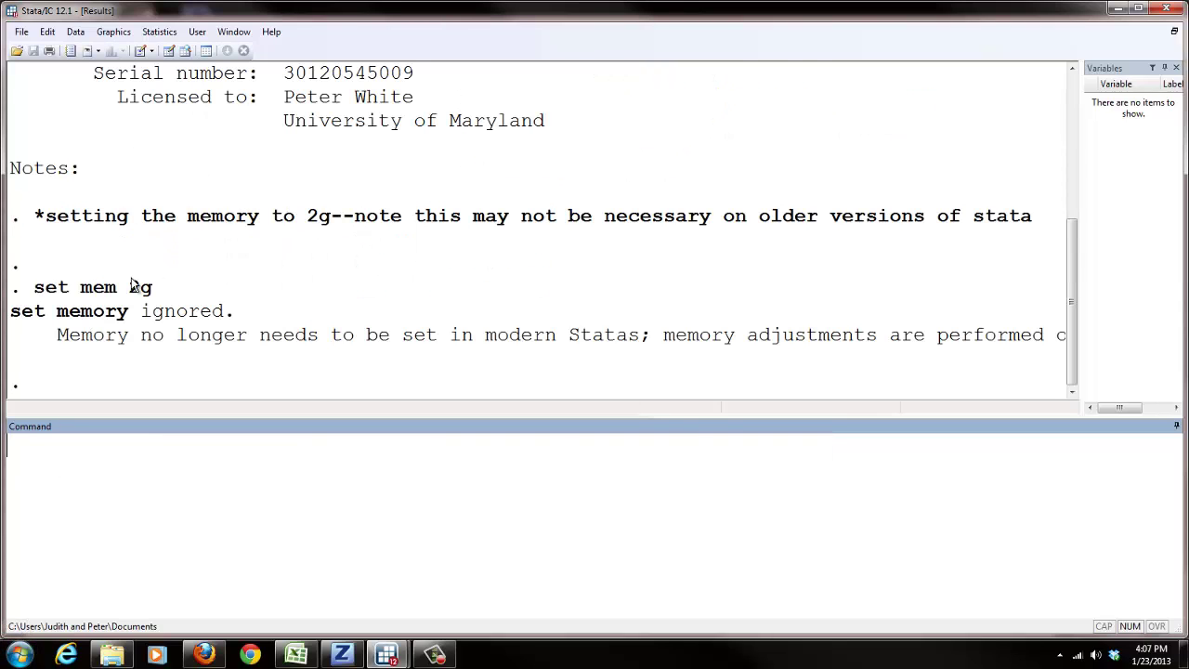
# Step: Review the output returned for the set mem 2g command
pyautogui.moveTo(22, 288); pyautogui.dragTo(146, 290)
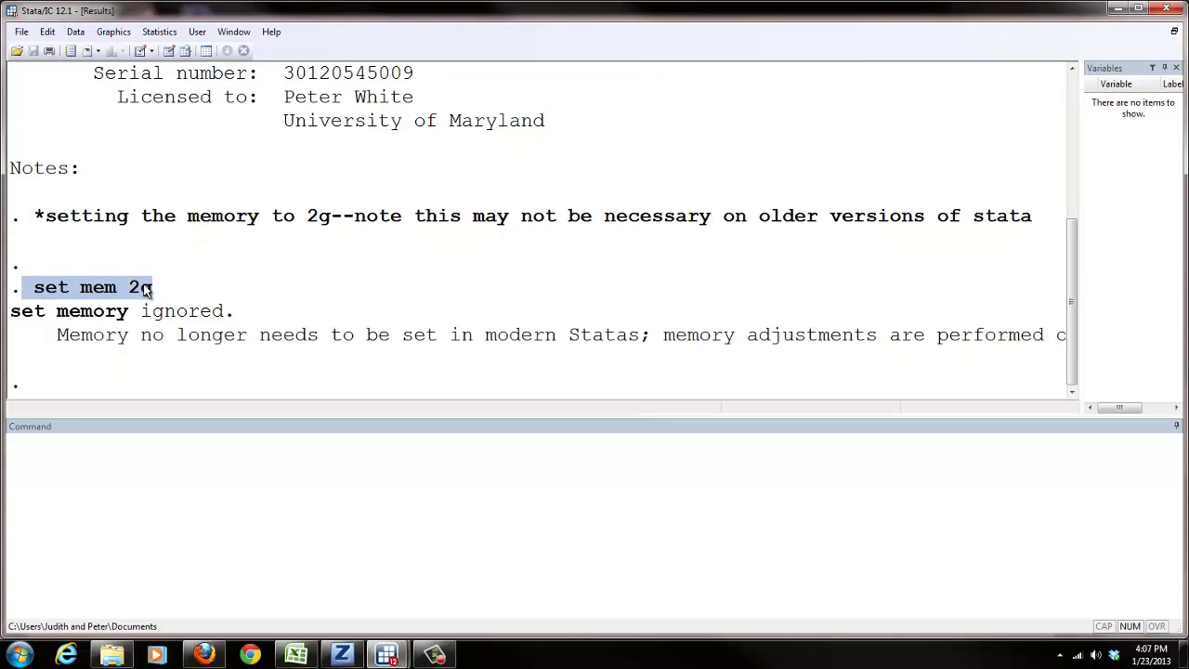
pyautogui.click(12, 317)
pyautogui.moveTo(12, 318); pyautogui.dragTo(281, 338)
pyautogui.click(282, 333)
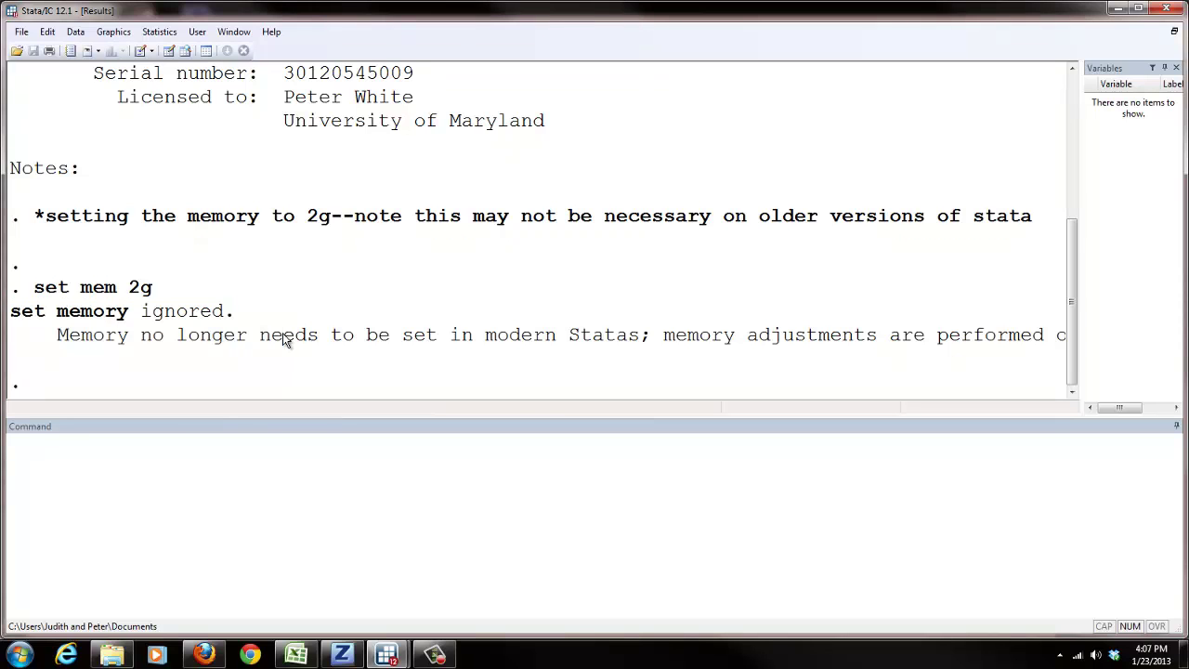
# Step: Copy the population infile line from the do-file into Stata's command input, leaving out the drop if _n==1 line
pyautogui.hotkey('alt', 'Tab')
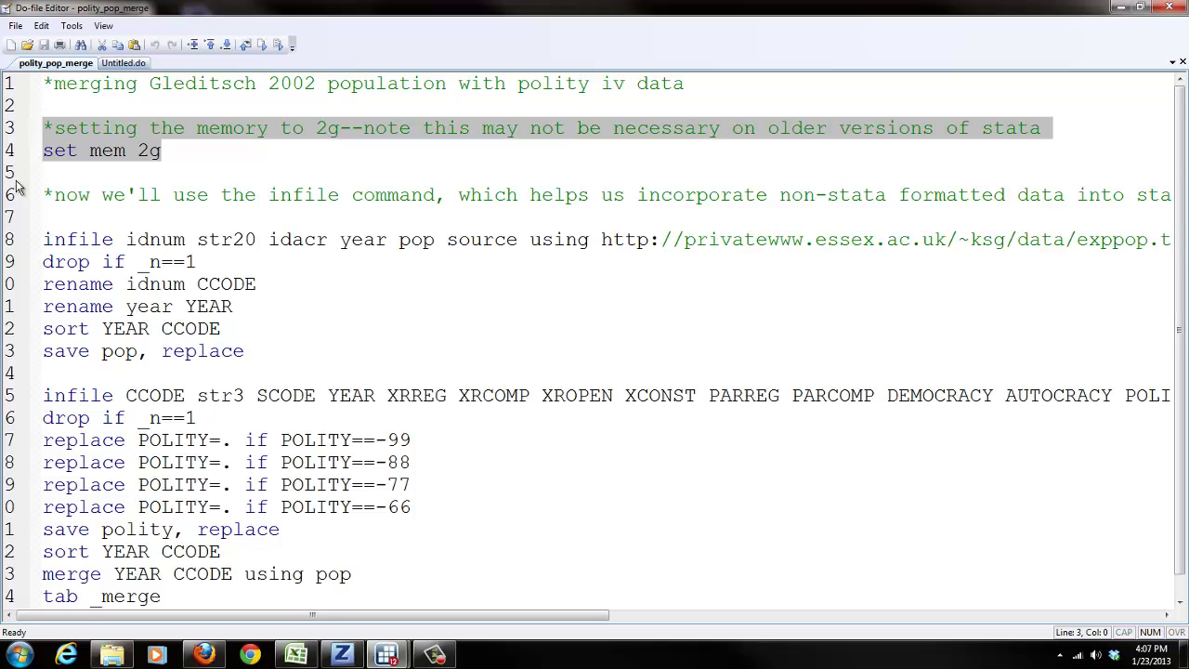
pyautogui.moveTo(216, 263); pyautogui.dragTo(43, 240)
pyautogui.rightClick(80, 253)
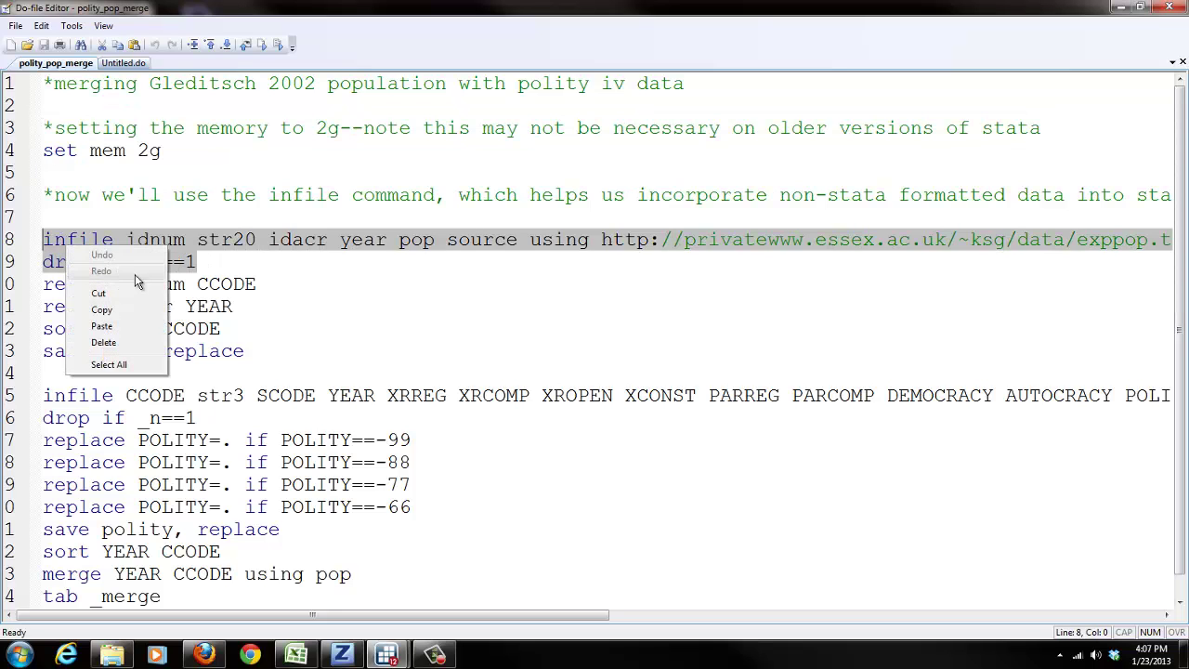
pyautogui.click(112, 307)
pyautogui.moveTo(387, 655)
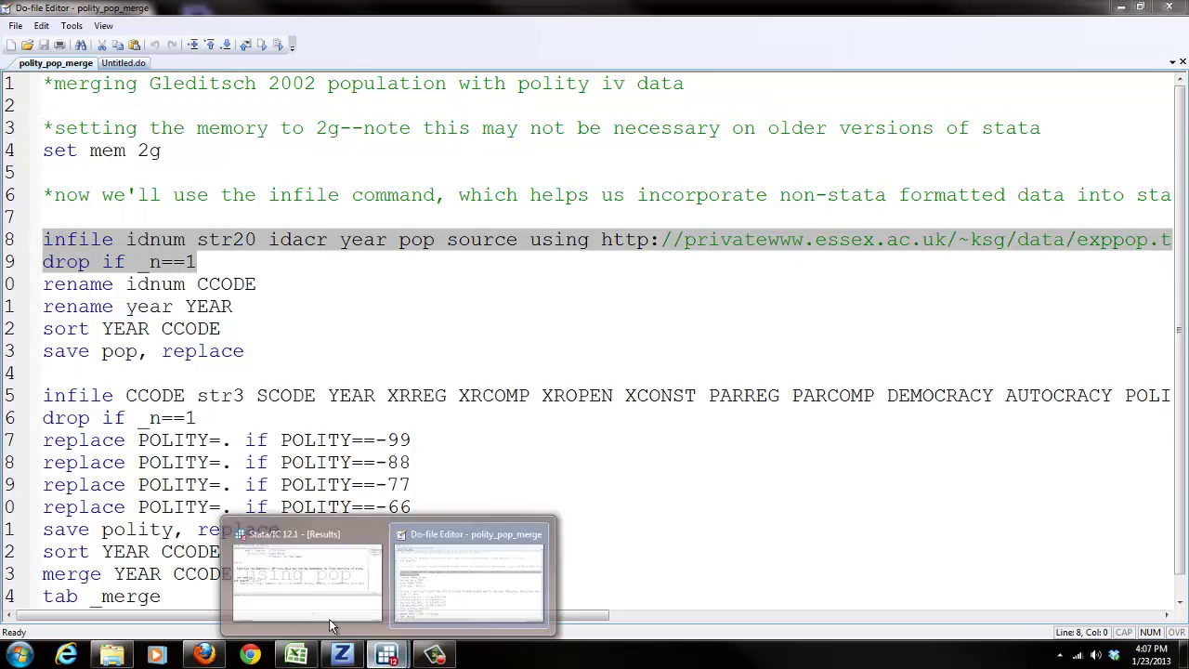
pyautogui.click(299, 587)
pyautogui.hotkey('ctrl', 'v')
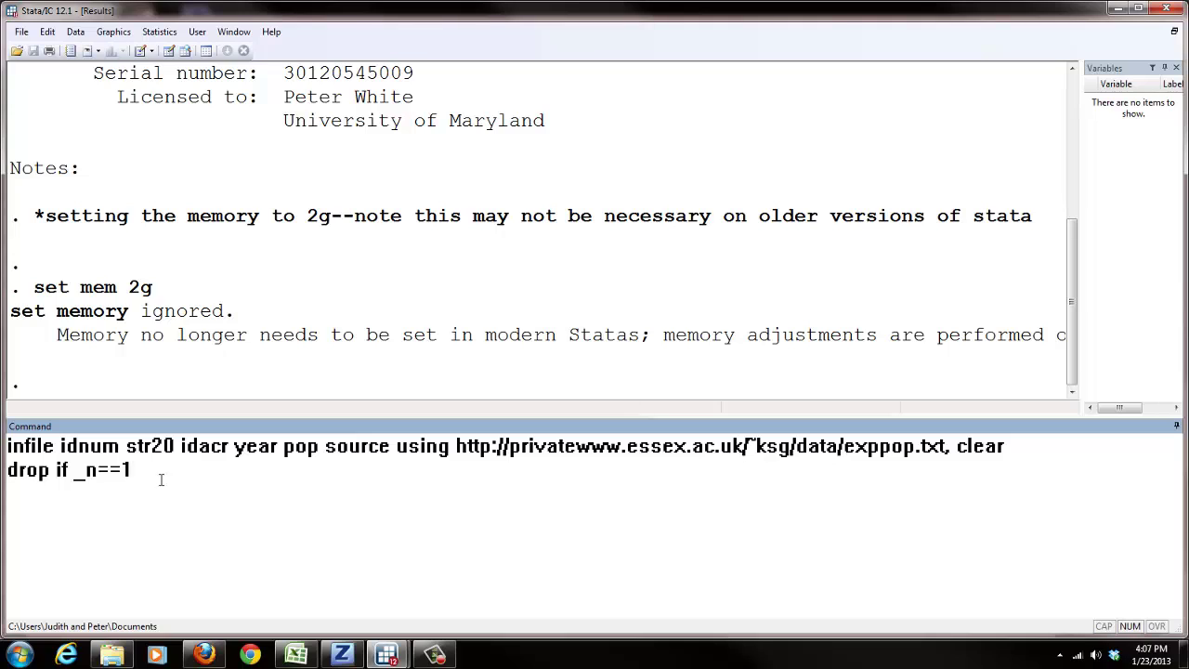
pyautogui.moveTo(159, 477); pyautogui.dragTo(4, 471)
pyautogui.press('BackSpace')
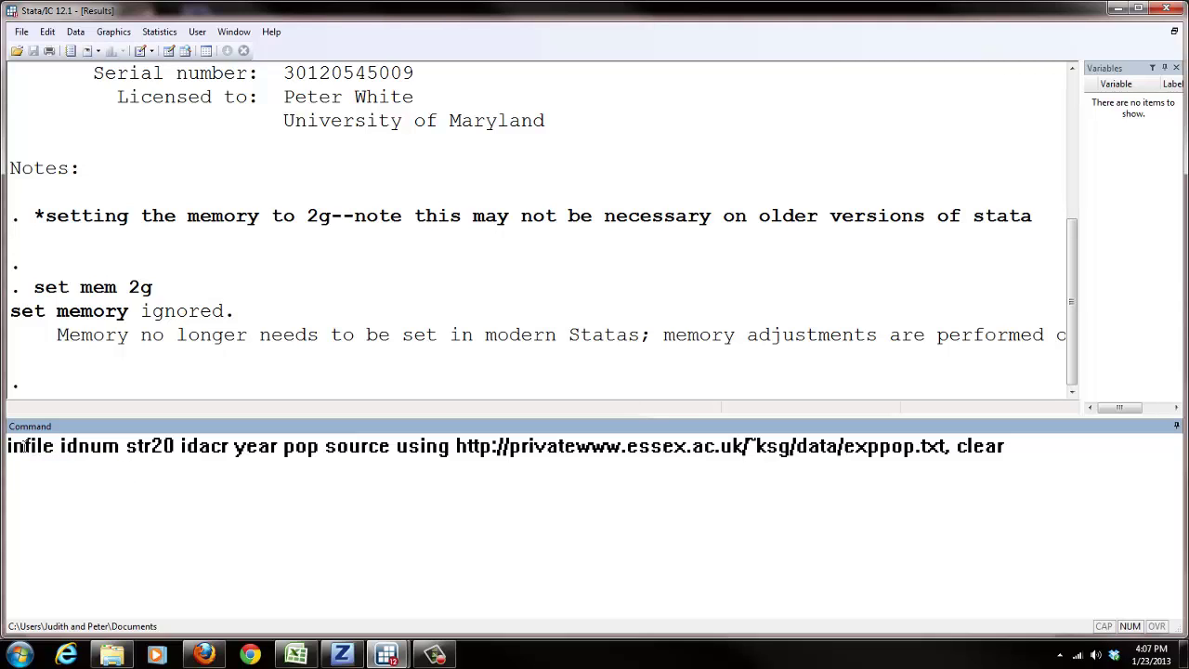
# Step: Examine the parts of the infile command: the command word, the using web address, and the idnum, year and pop variable names
pyautogui.click(54, 447)
pyautogui.hotkey('shift', 'Left')
pyautogui.hotkey('shift', 'Left')
pyautogui.hotkey('shift', 'Left')
pyautogui.hotkey('shift', 'Left')
pyautogui.hotkey('shift', 'Left')
pyautogui.hotkey('shift', 'Left')
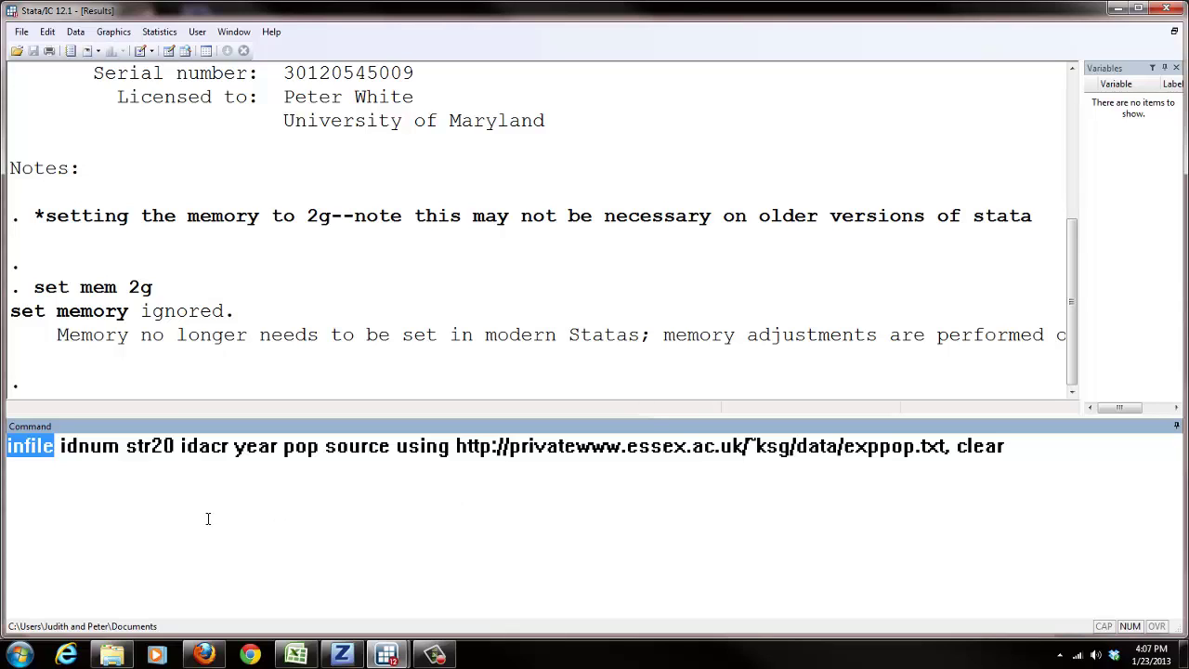
pyautogui.click(41, 450)
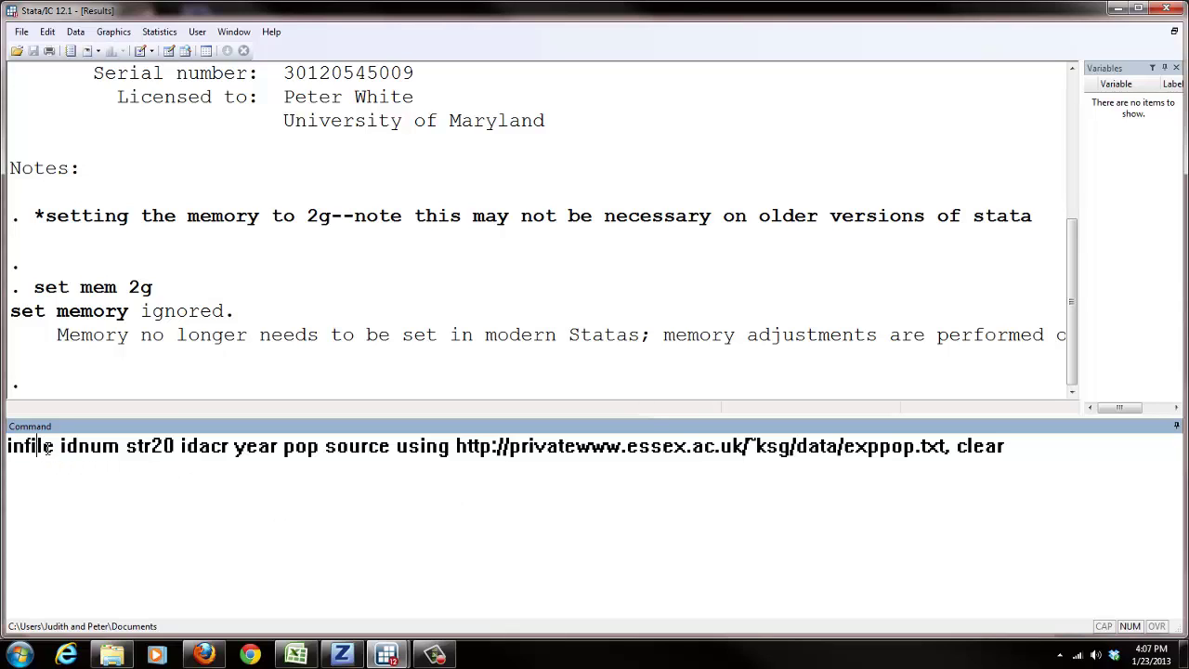
pyautogui.doubleClick(43, 450)
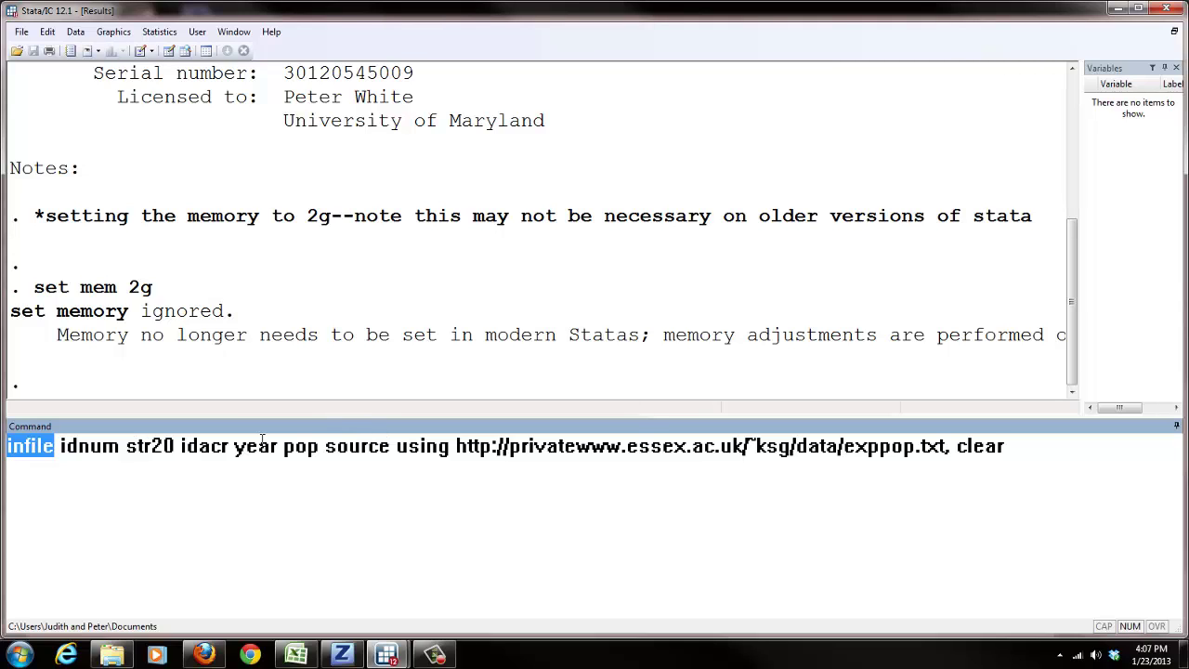
pyautogui.moveTo(395, 446); pyautogui.dragTo(948, 448)
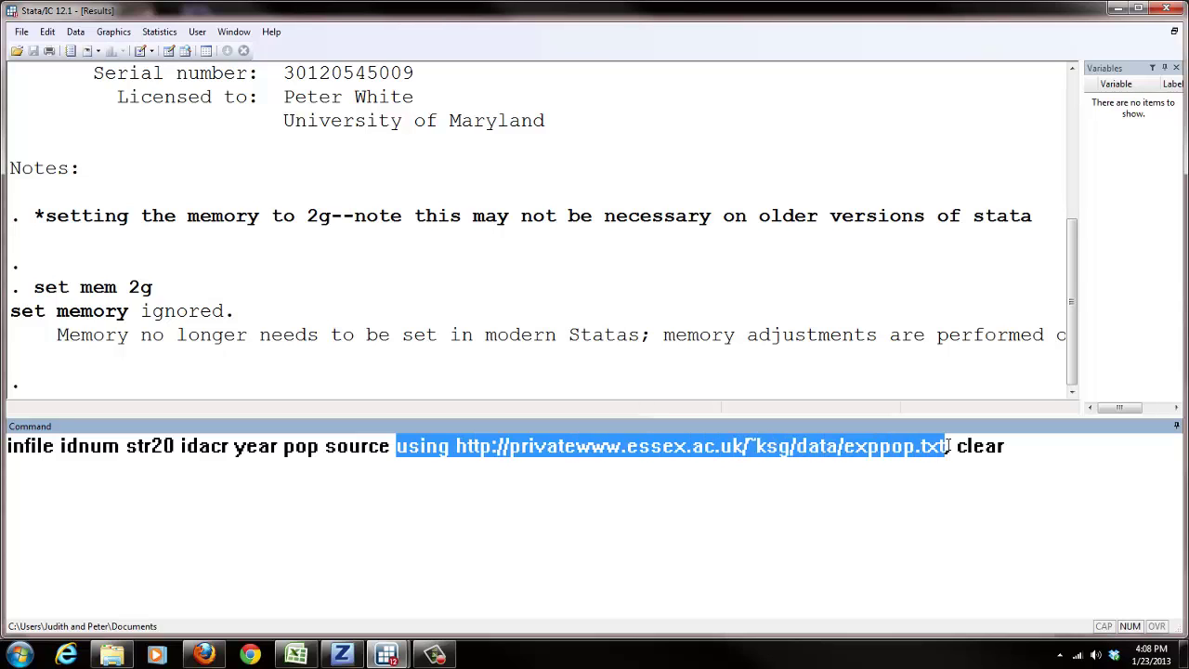
pyautogui.click(846, 451)
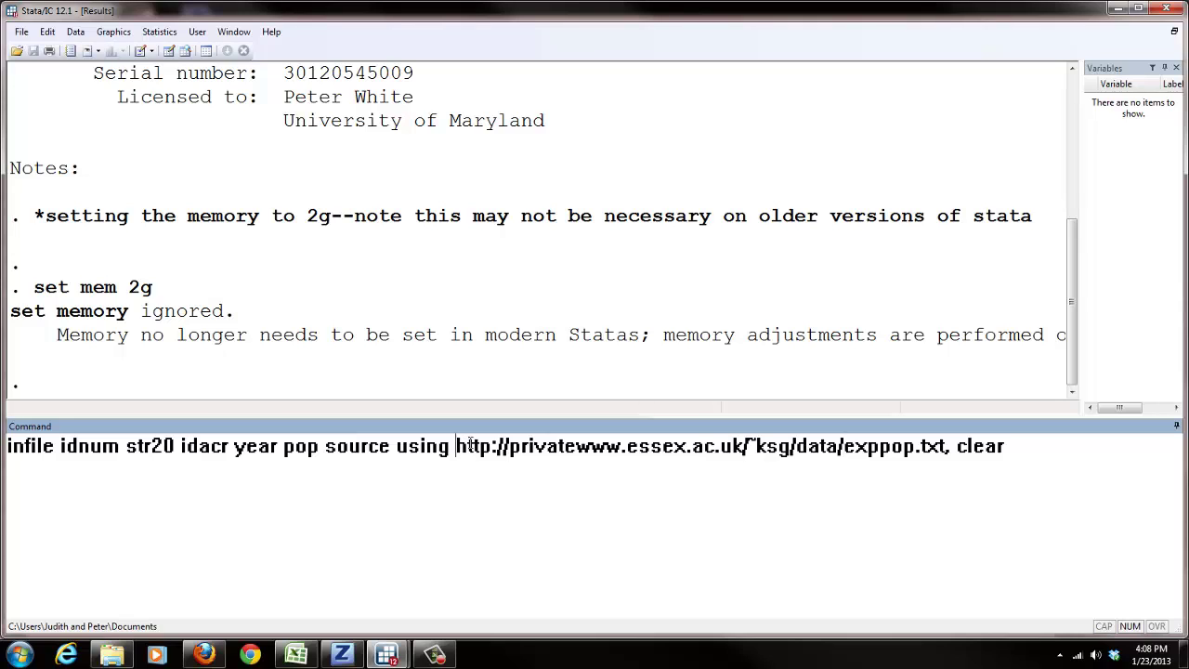
pyautogui.moveTo(457, 445); pyautogui.dragTo(947, 447)
pyautogui.click(918, 447)
pyautogui.moveTo(60, 446); pyautogui.dragTo(284, 446)
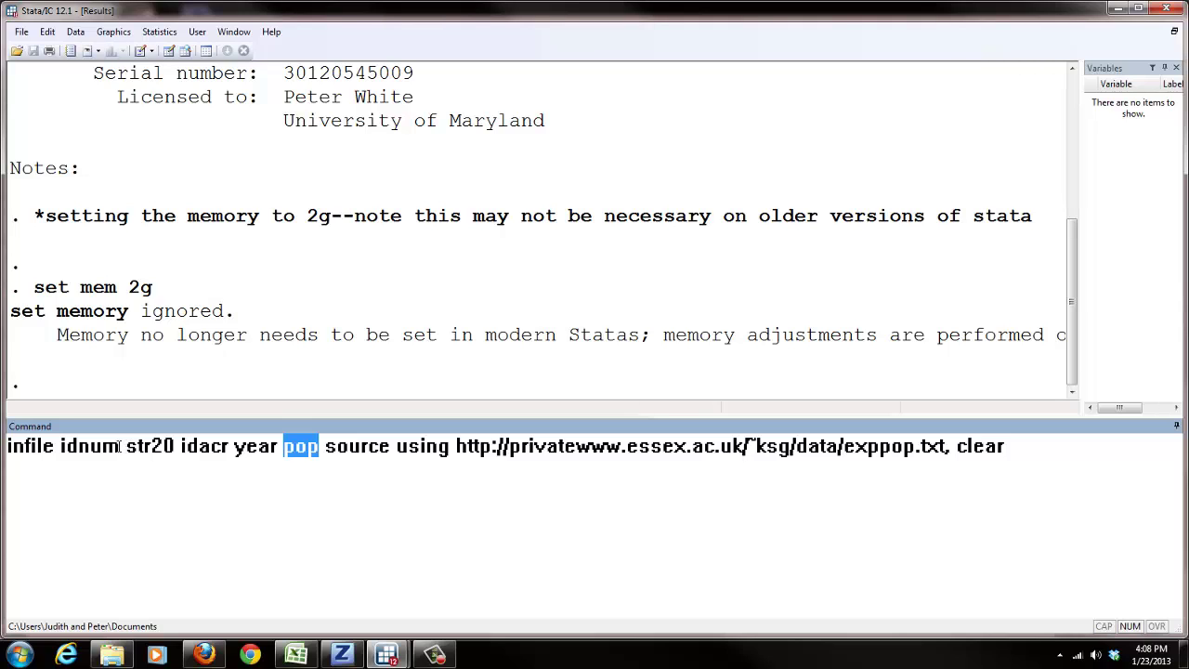
pyautogui.moveTo(119, 445); pyautogui.dragTo(60, 447)
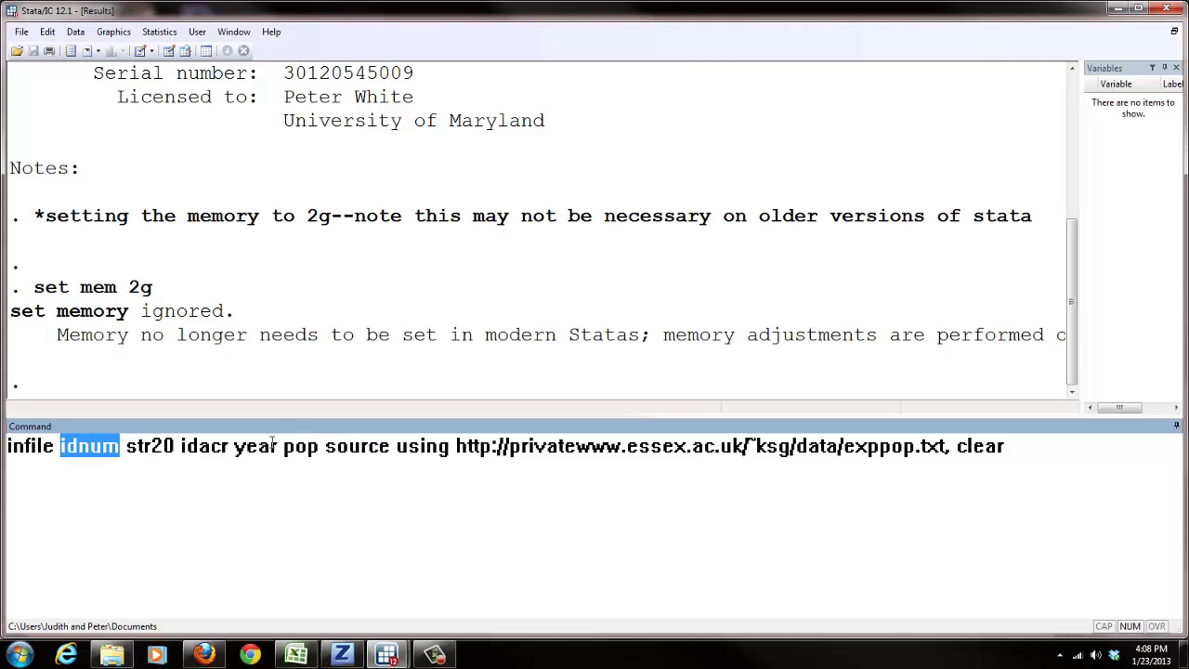
pyautogui.moveTo(277, 446); pyautogui.dragTo(234, 446)
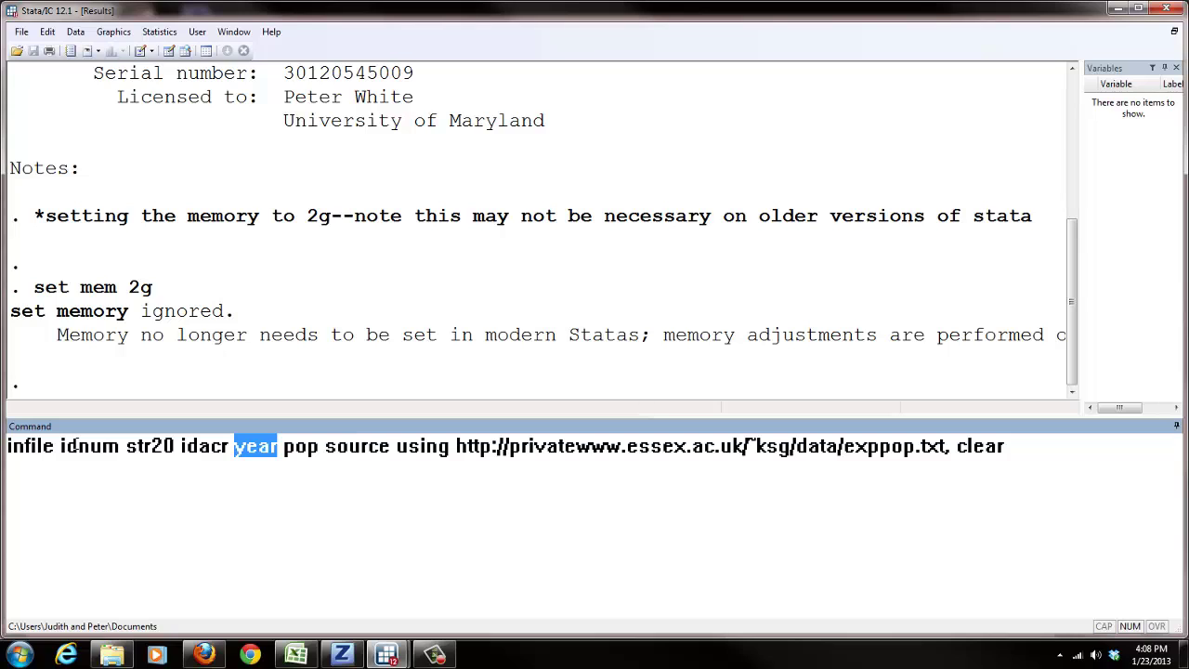
pyautogui.moveTo(59, 446)
pyautogui.mouseDown()
pyautogui.moveTo(121, 446)
pyautogui.moveTo(65, 446)
pyautogui.mouseUp()
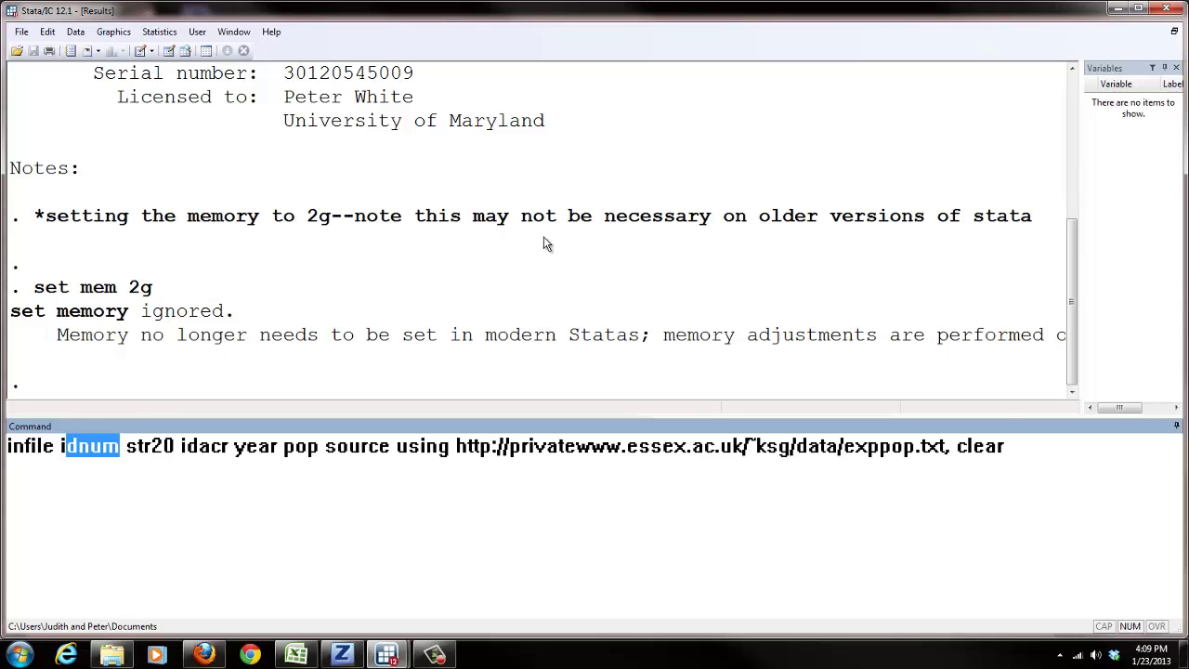
# Step: Run the infile command to import idnum, idacr, year, pop and source from exppop.txt with the clear option
pyautogui.click(1019, 445)
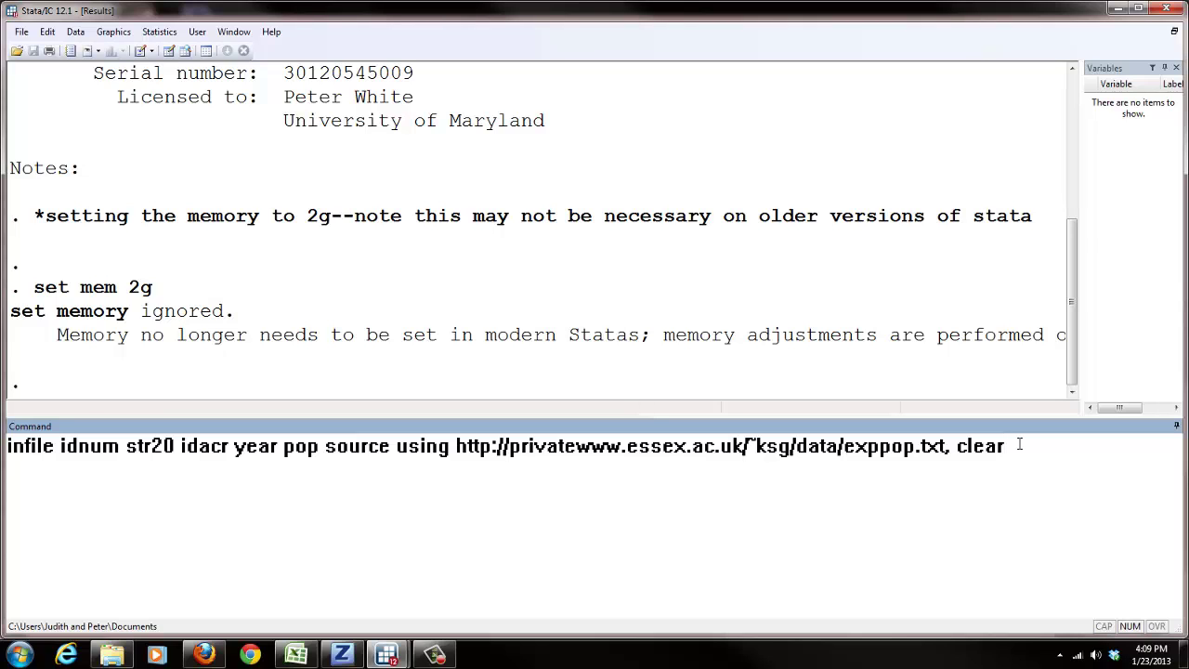
pyautogui.press('Return')
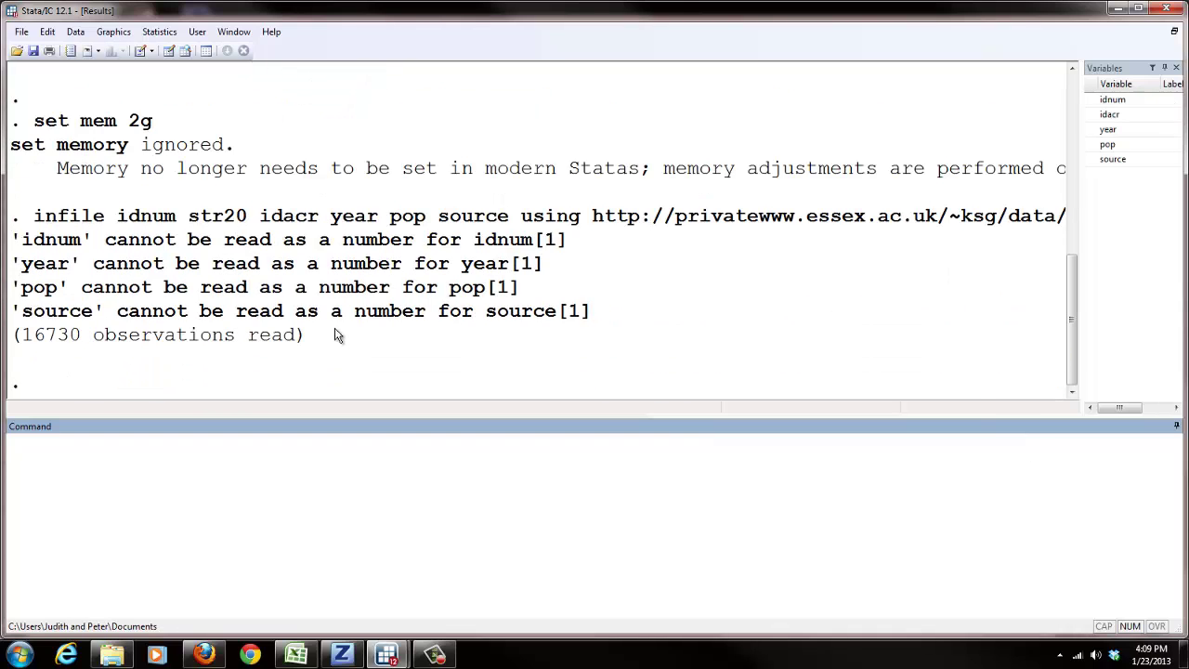
# Step: Review the infile output, checking the number of observations read and the messages about the first row of each variable
pyautogui.click(302, 344)
pyautogui.moveTo(302, 344); pyautogui.dragTo(18, 344)
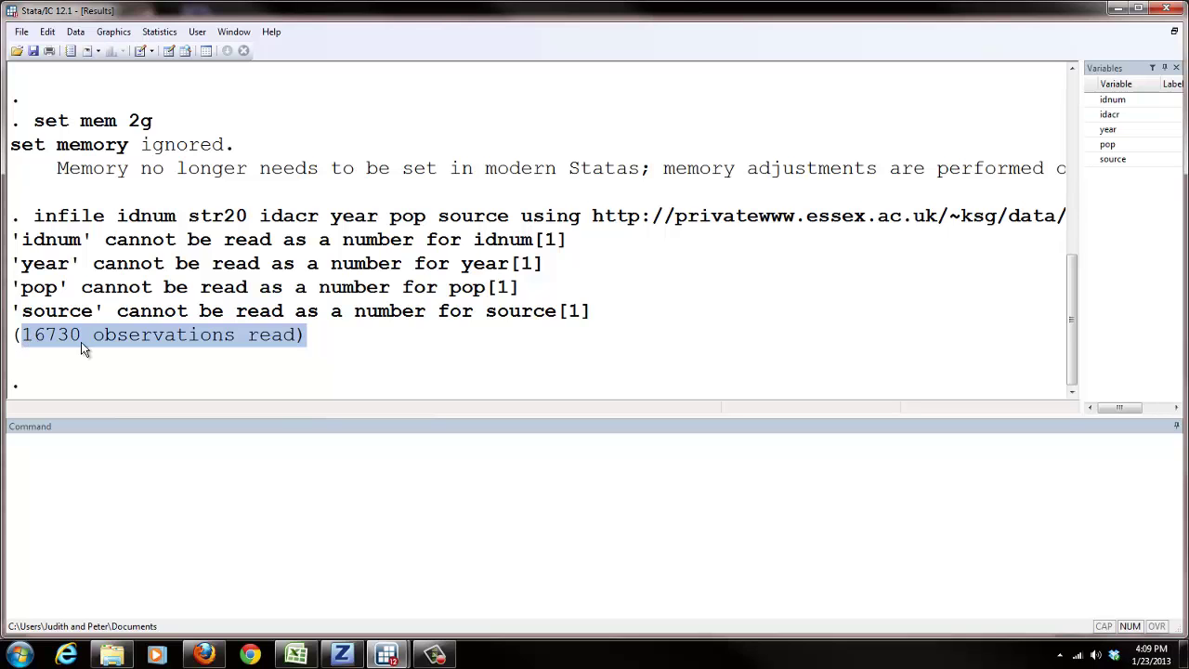
pyautogui.click(252, 345)
pyautogui.moveTo(307, 336); pyautogui.dragTo(19, 336)
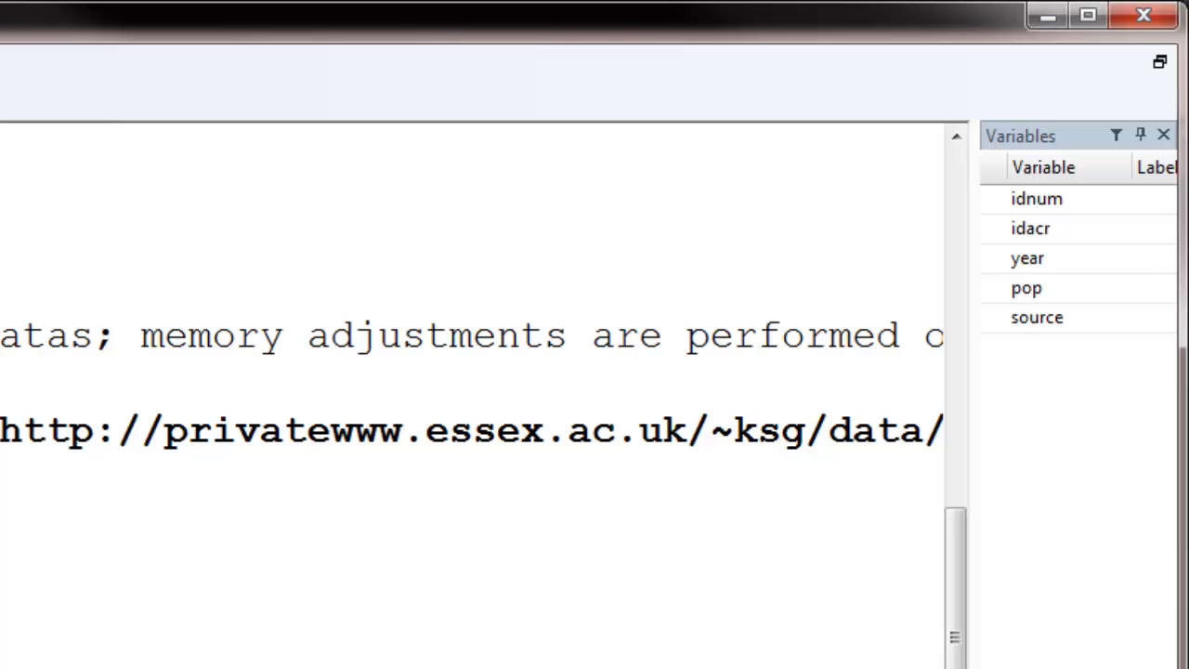
pyautogui.moveTo(24, 620); pyautogui.dragTo(0, 578)
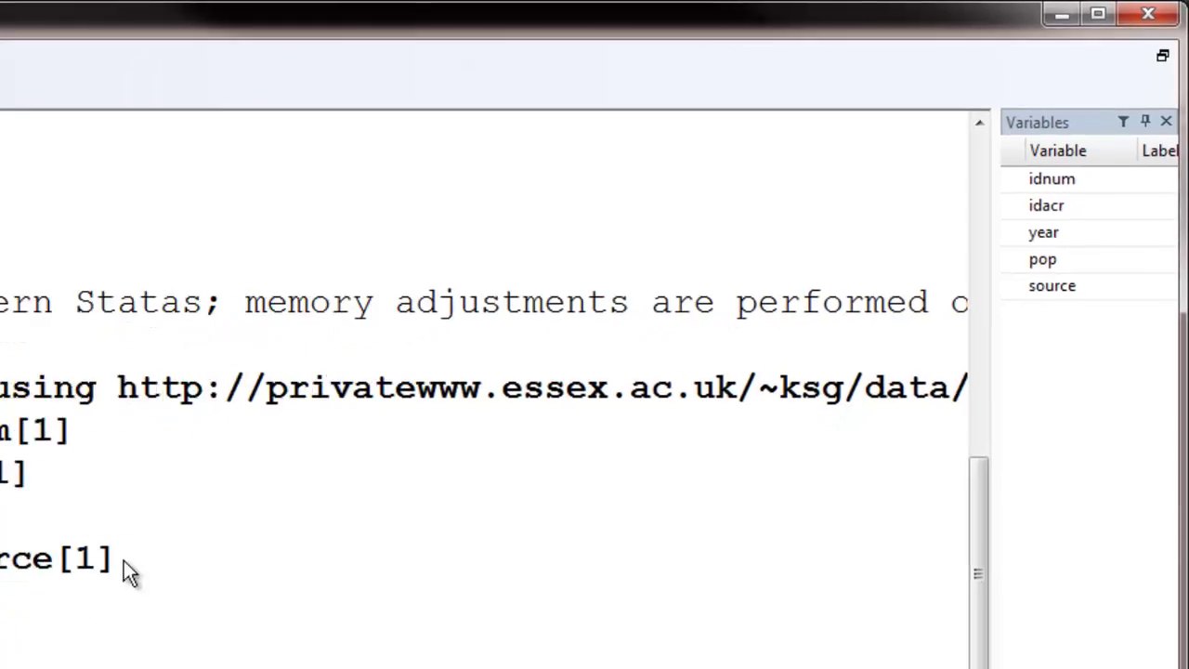
pyautogui.moveTo(351, 290); pyautogui.dragTo(11, 238)
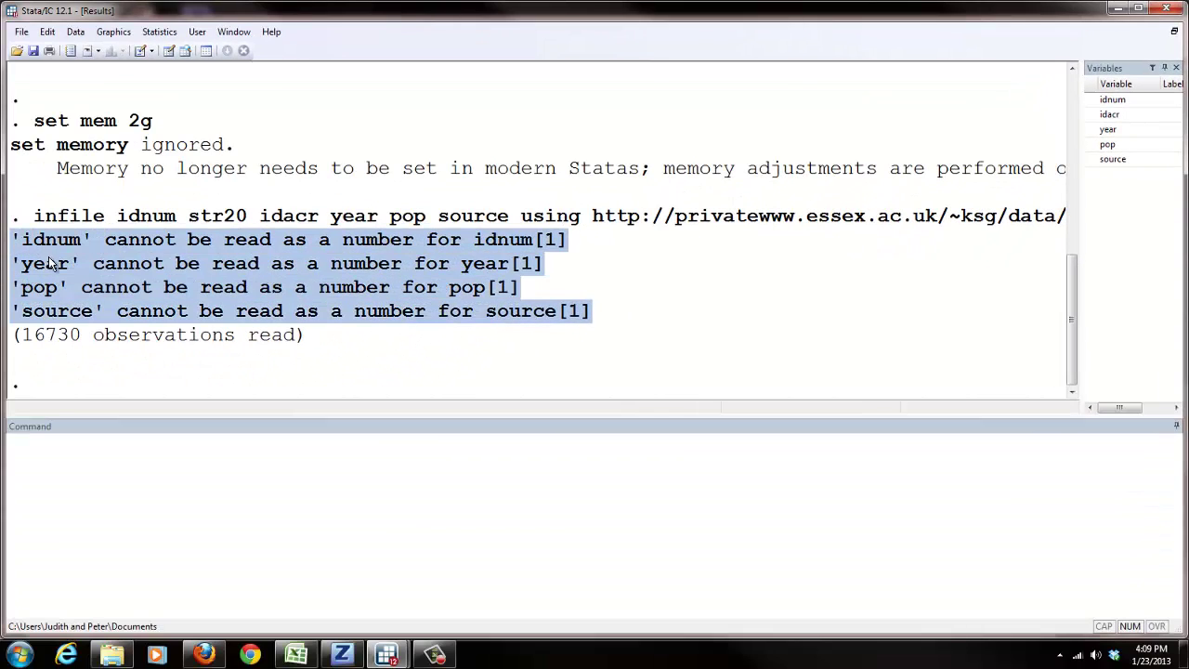
pyautogui.click(144, 253)
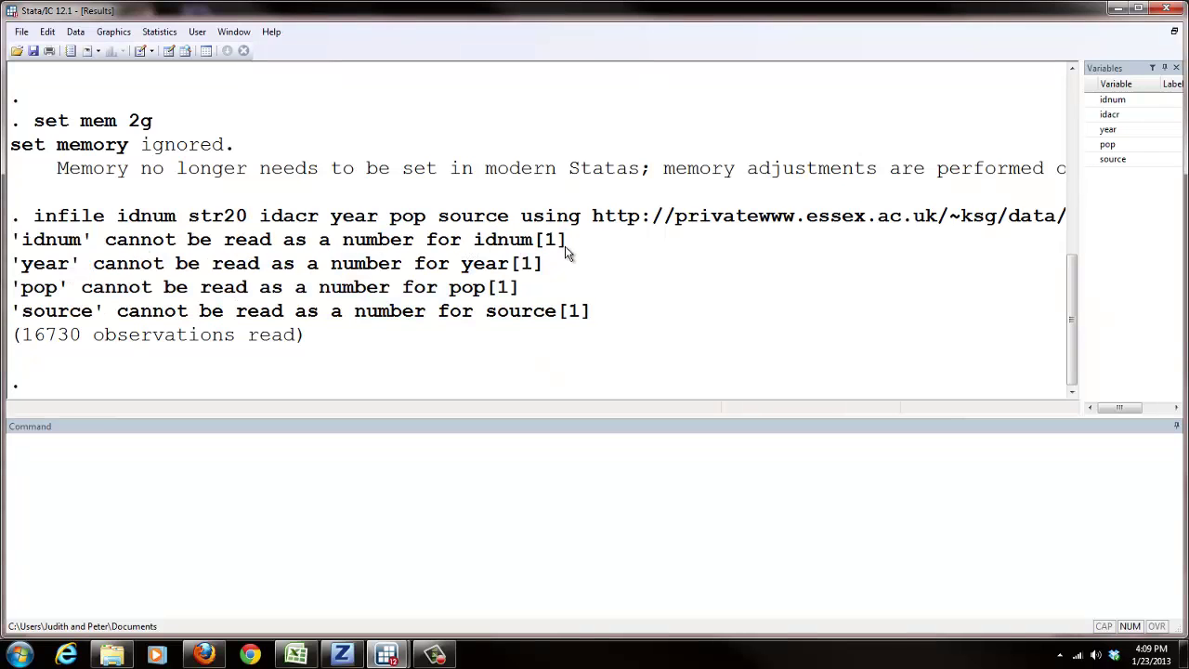
pyautogui.moveTo(566, 249); pyautogui.dragTo(476, 249)
pyautogui.moveTo(550, 265); pyautogui.dragTo(455, 298)
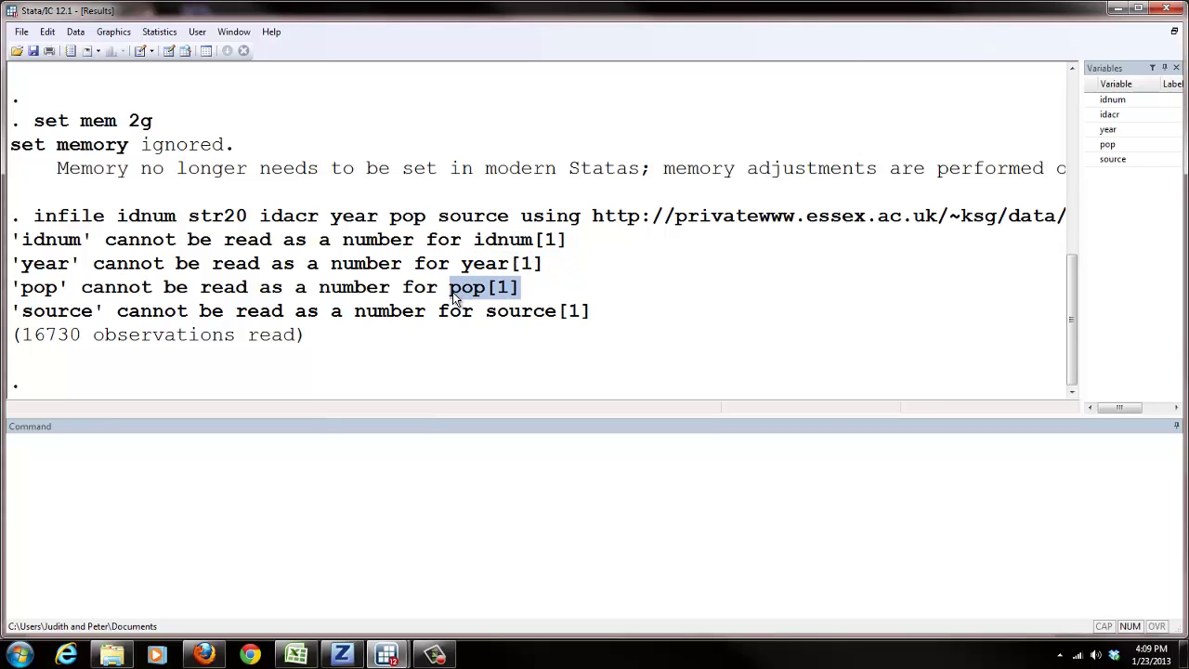
# Step: Browse the imported population data and examine the first observation across idnum, idacr, year, pop and source
pyautogui.moveTo(594, 318); pyautogui.dragTo(444, 254)
pyautogui.click(444, 254)
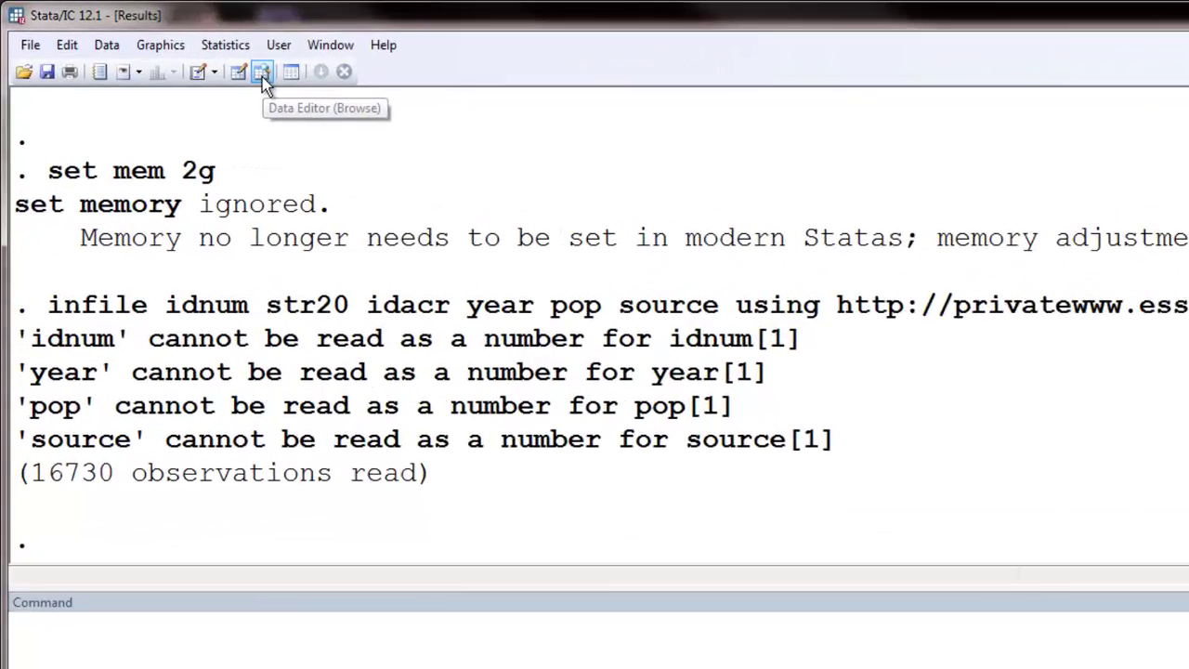
pyautogui.click(185, 53)
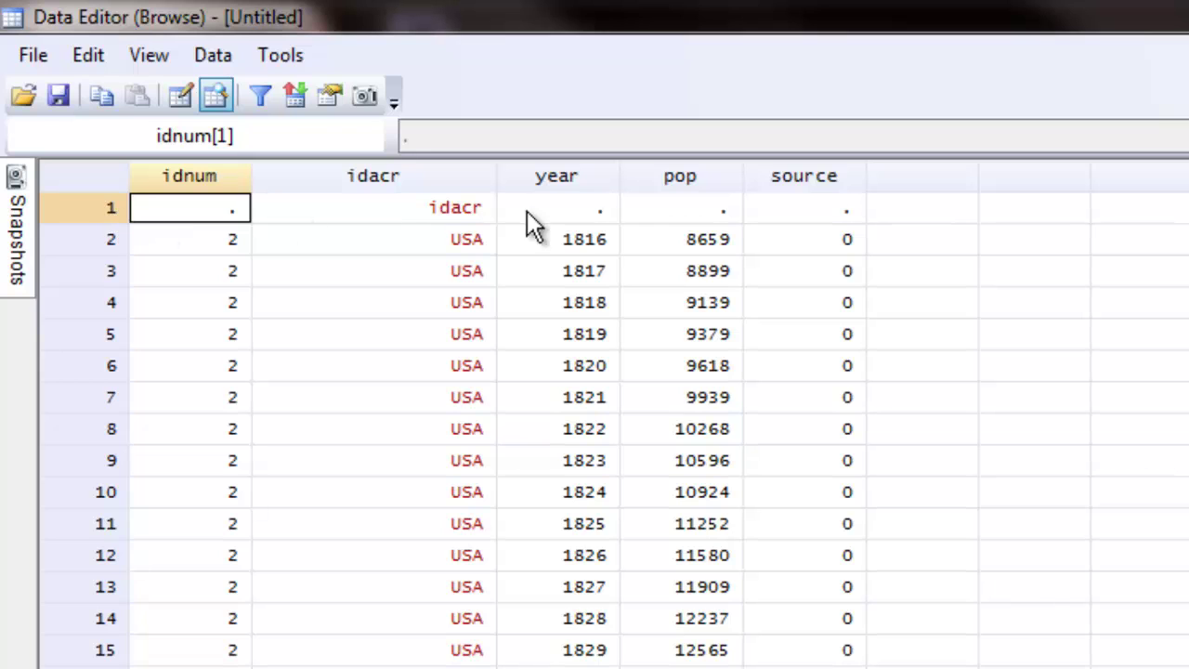
pyautogui.moveTo(817, 210); pyautogui.dragTo(153, 226)
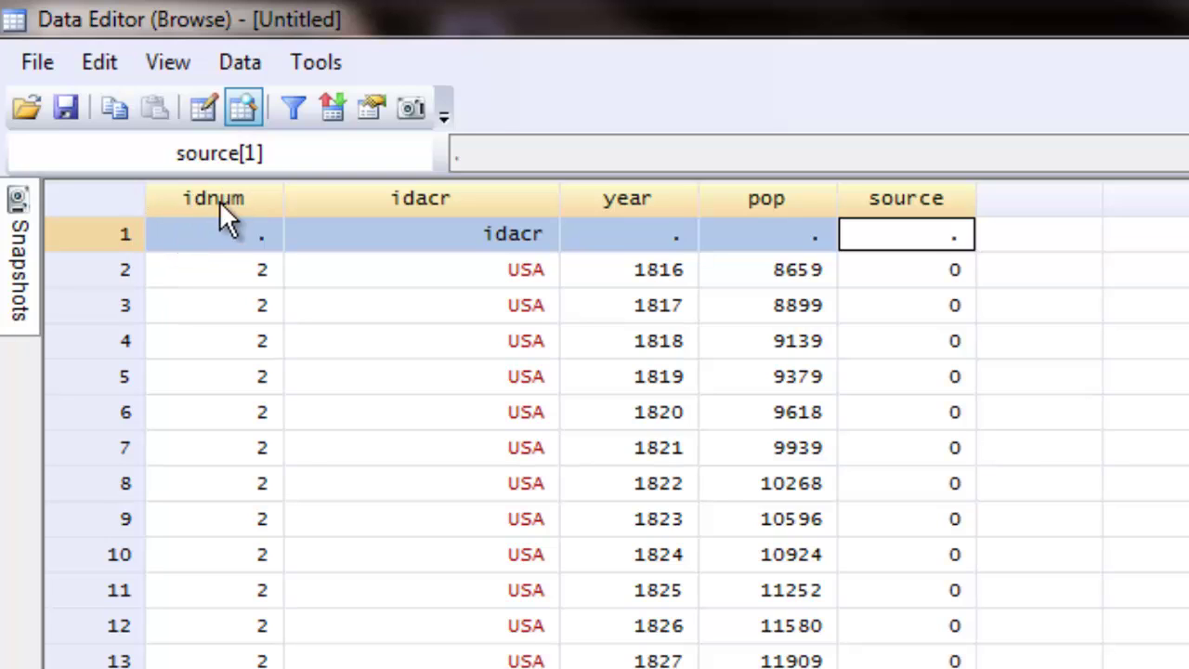
pyautogui.click(223, 243)
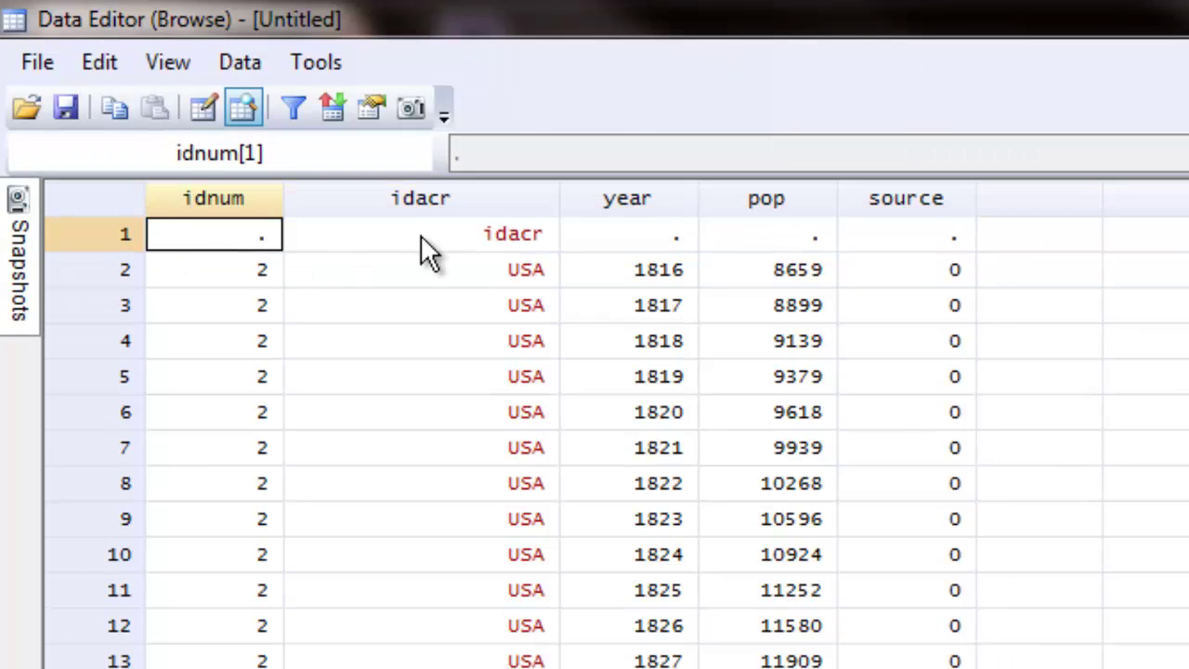
pyautogui.click(511, 235)
pyautogui.click(583, 243)
pyautogui.click(802, 243)
pyautogui.click(964, 236)
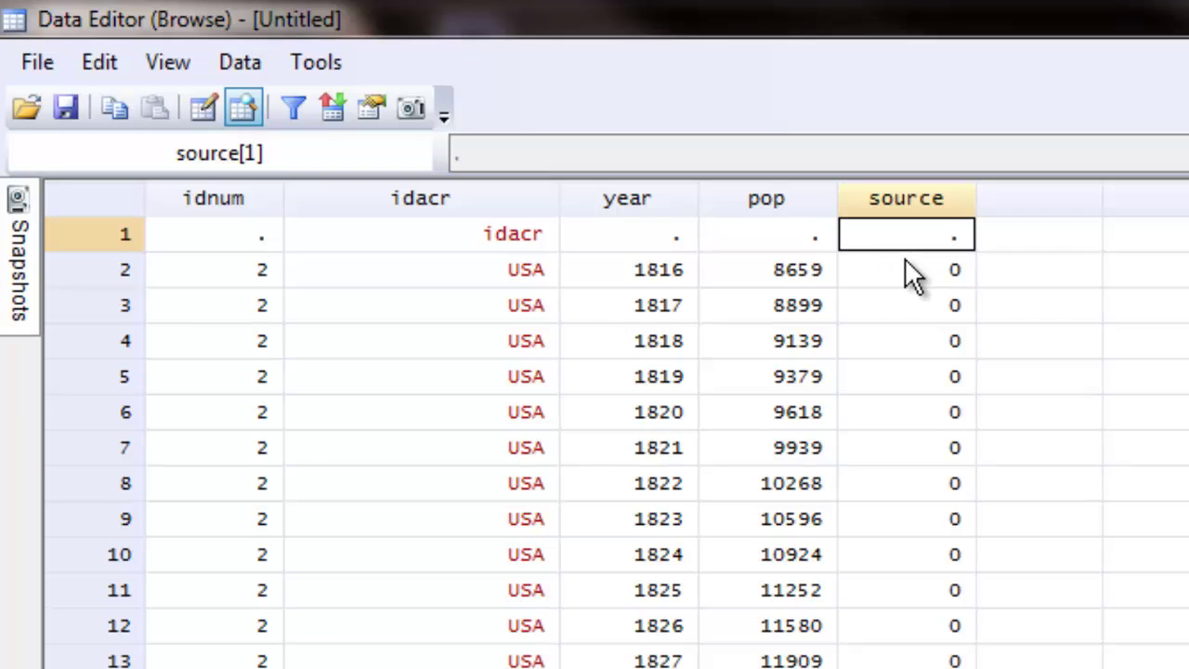
pyautogui.moveTo(915, 236); pyautogui.dragTo(200, 239)
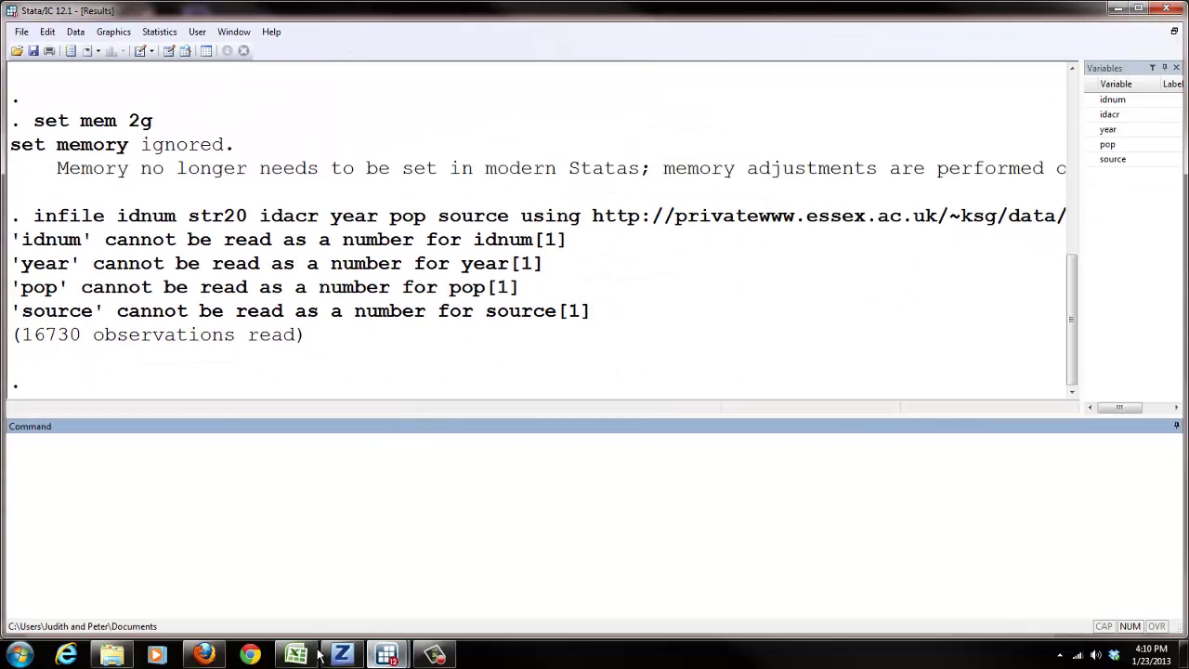
# Step: Copy the drop if _n==1 line below the population infile command in the do-file and run it in Stata's command input
pyautogui.moveTo(386, 657)
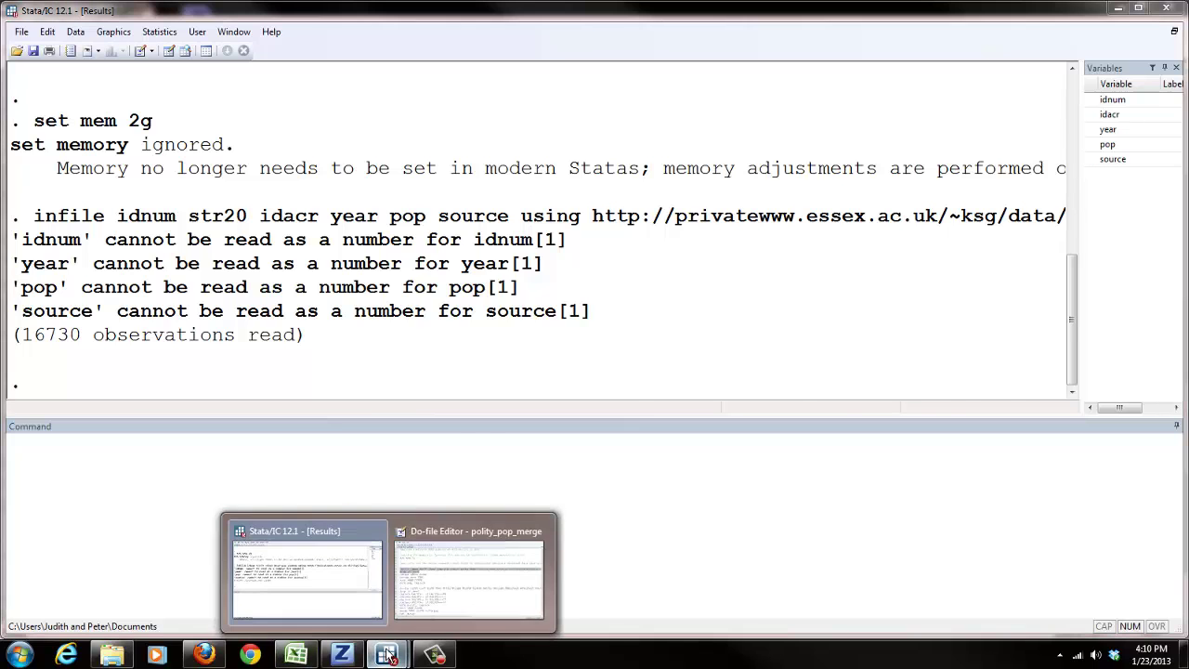
pyautogui.click(483, 558)
pyautogui.click(345, 286)
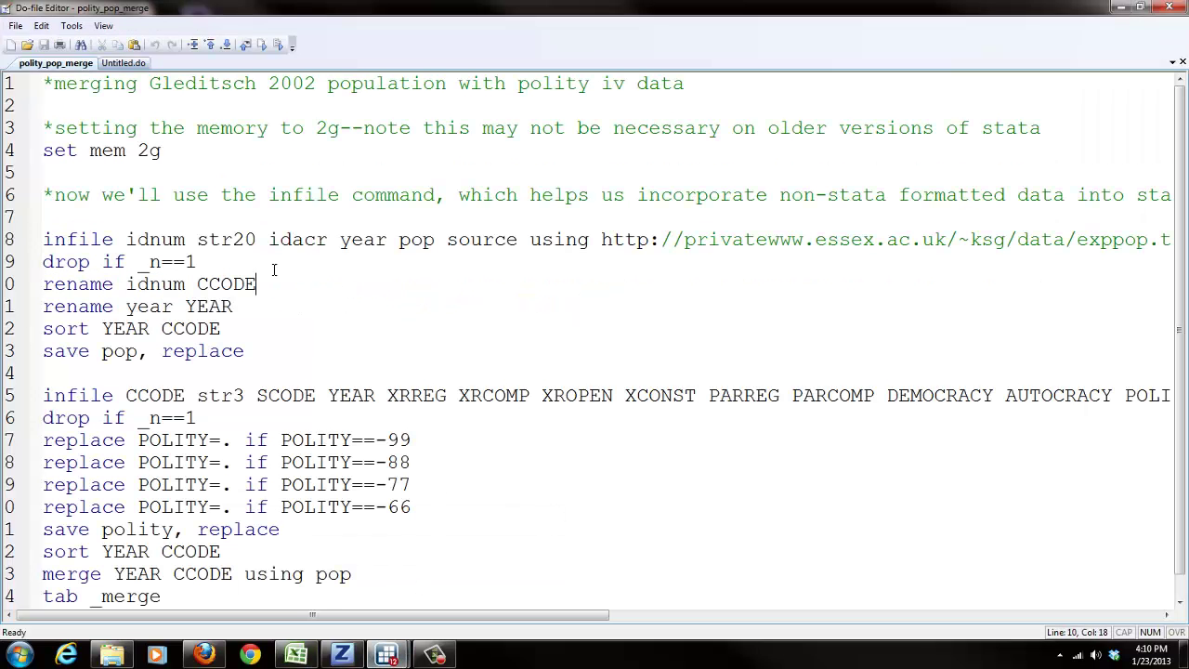
pyautogui.moveTo(196, 262); pyautogui.dragTo(67, 269)
pyautogui.rightClick(65, 266)
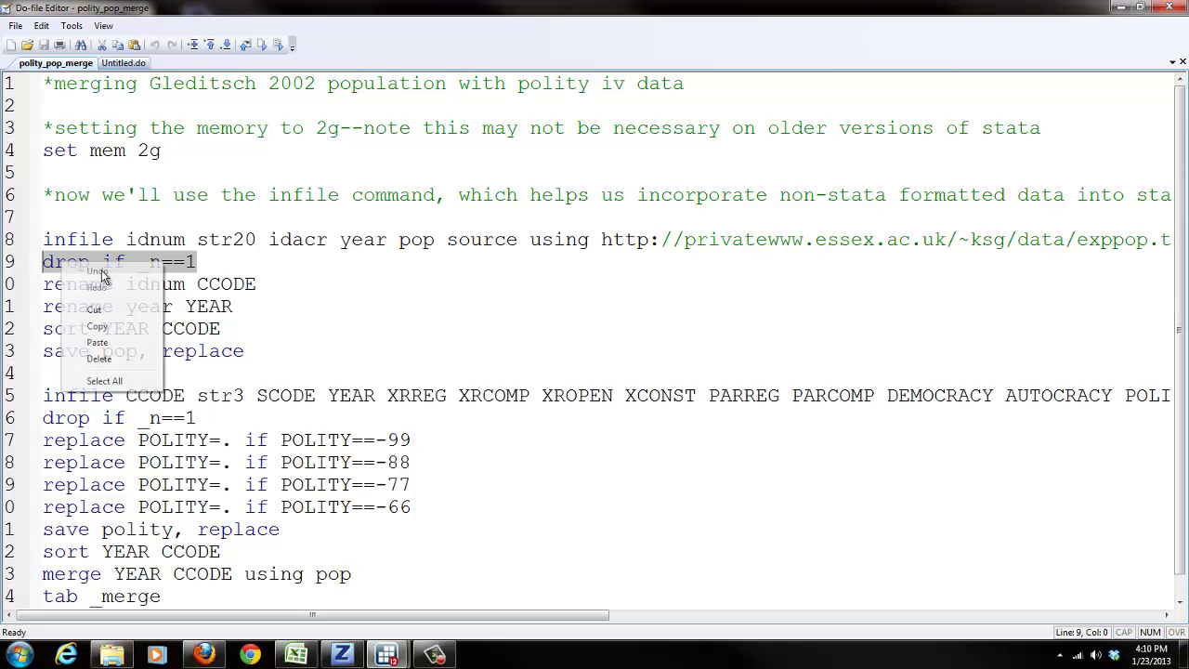
pyautogui.click(111, 326)
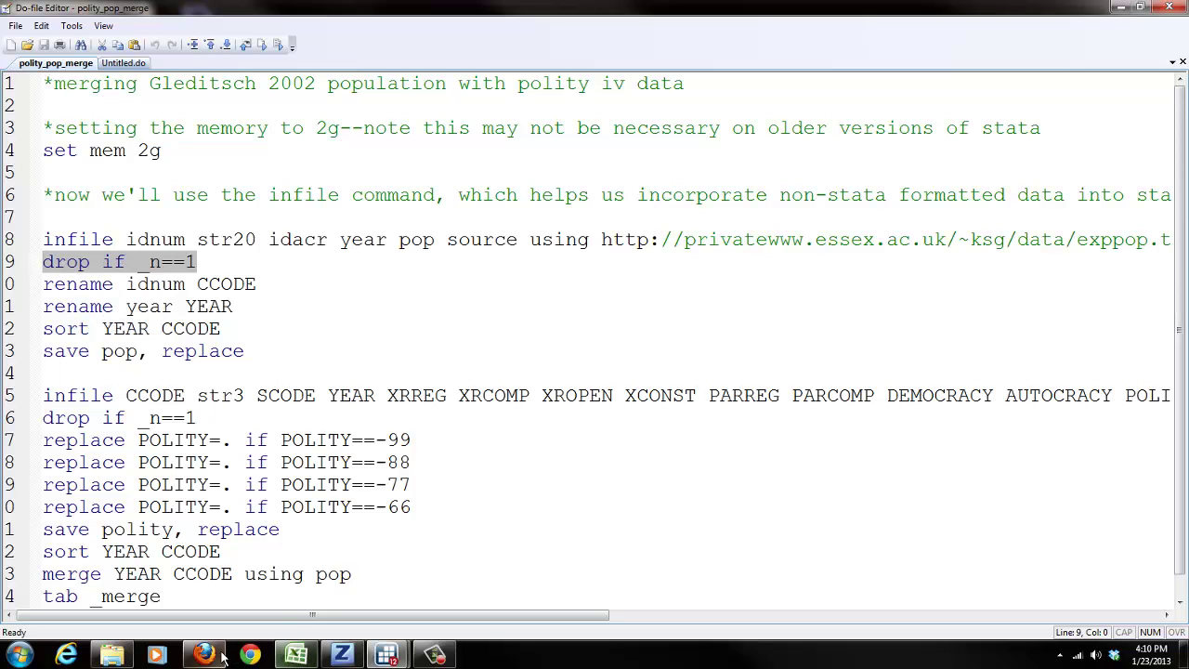
pyautogui.moveTo(386, 654)
pyautogui.click(359, 600)
pyautogui.hotkey('ctrl', 'v')
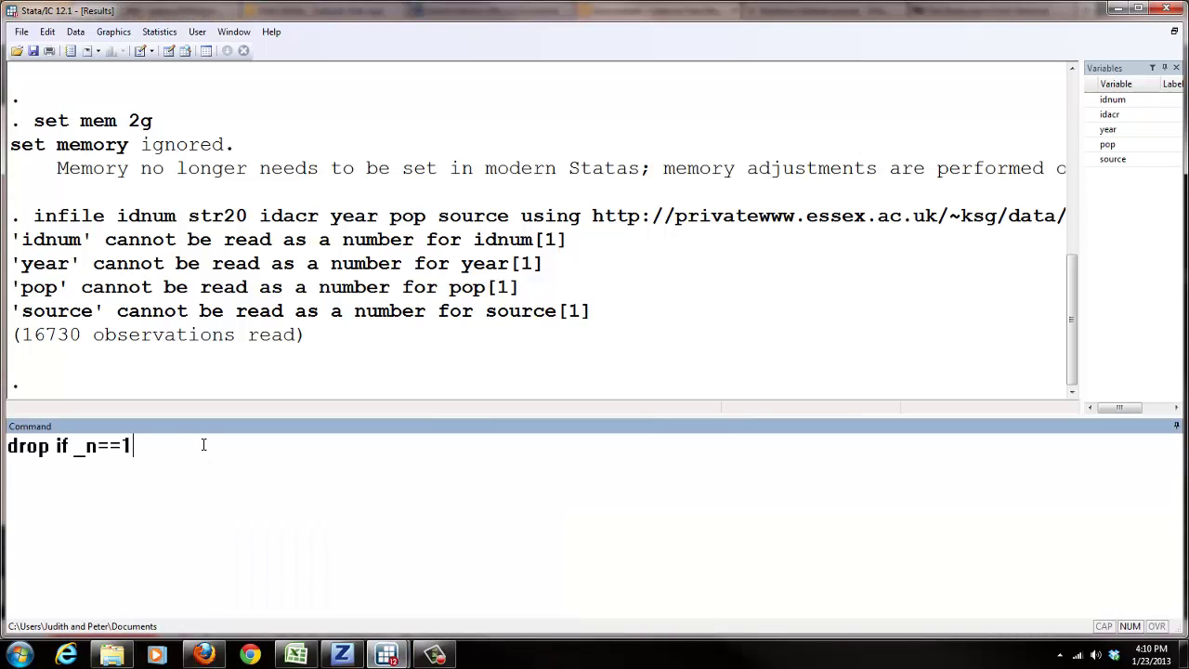
pyautogui.press('Return')
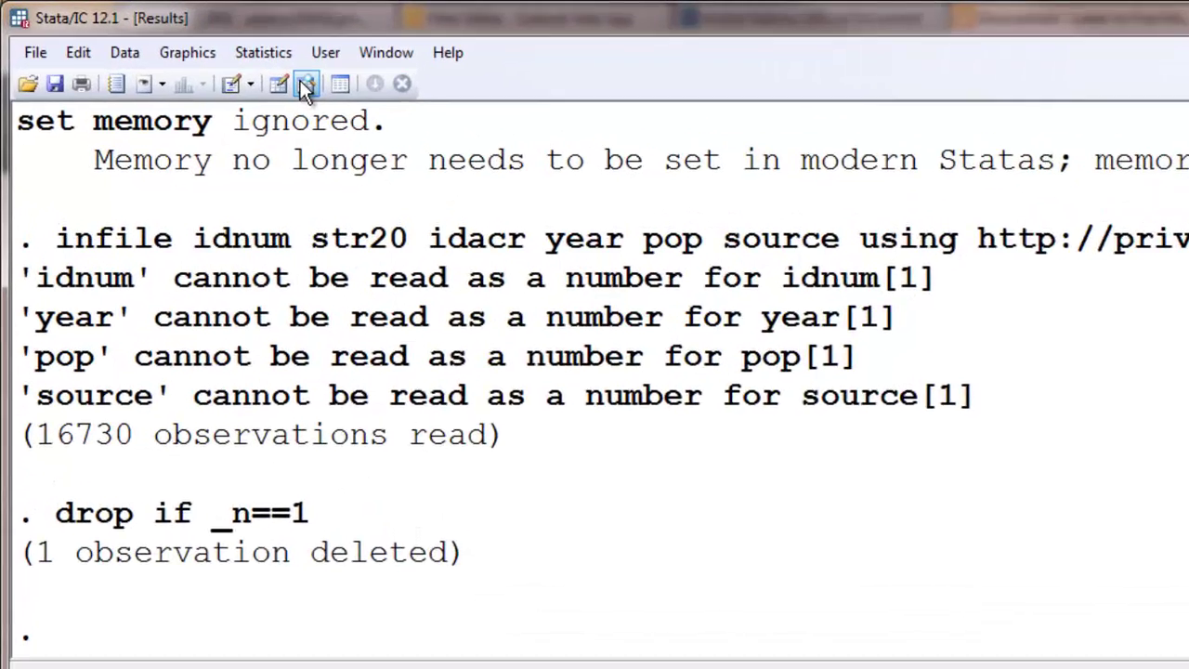
# Step: Browse the data after the drop command and check the first observation's idnum, idacr, year and pop values
pyautogui.click(185, 50)
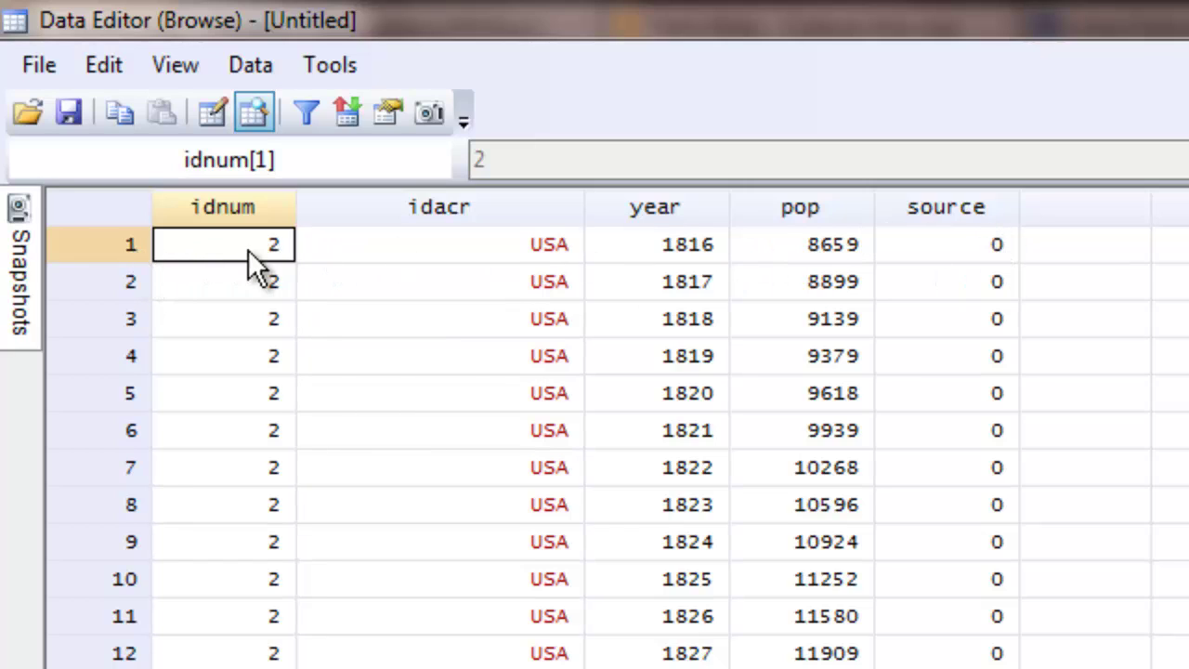
pyautogui.click(560, 247)
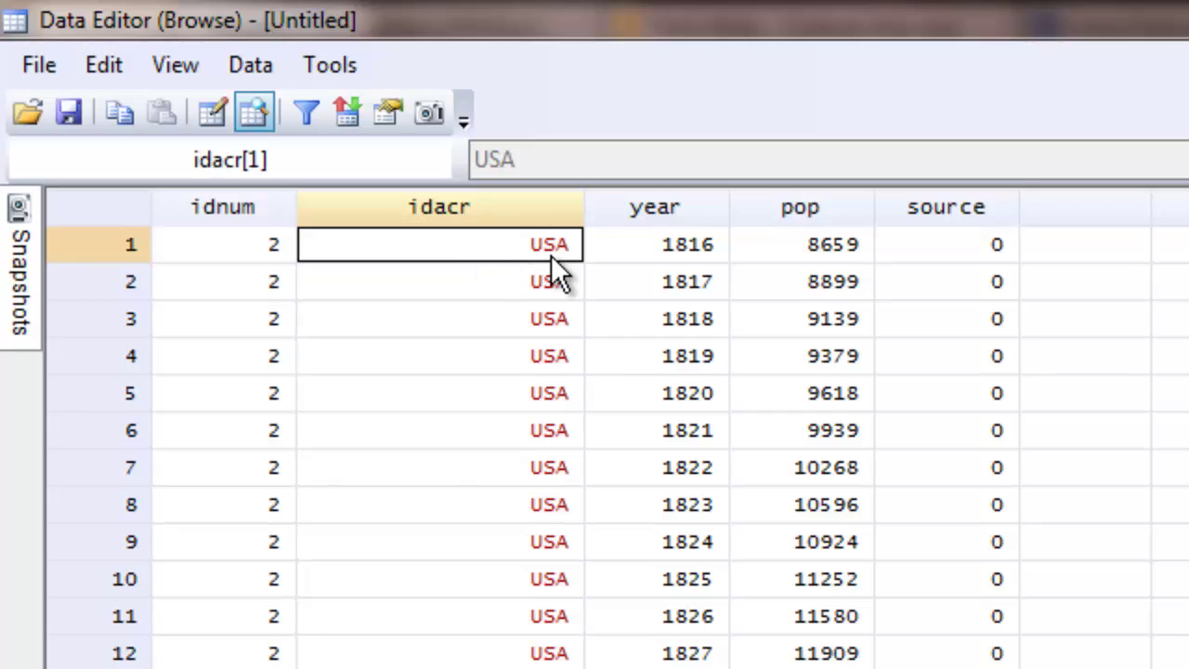
pyautogui.click(653, 254)
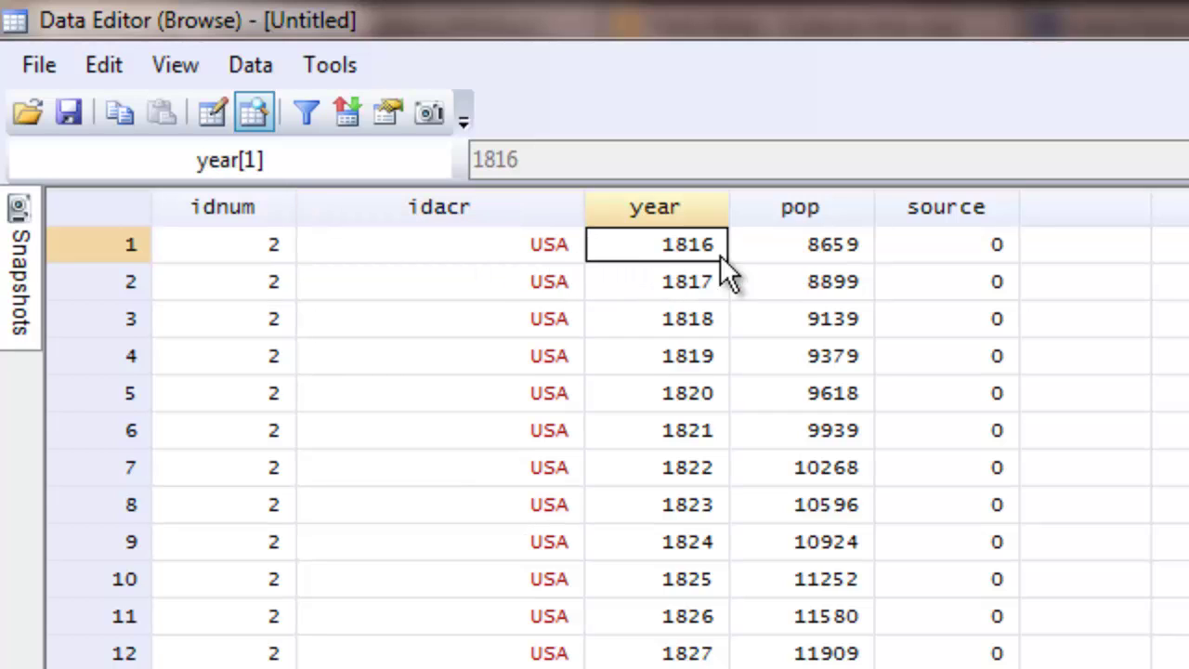
pyautogui.click(770, 270)
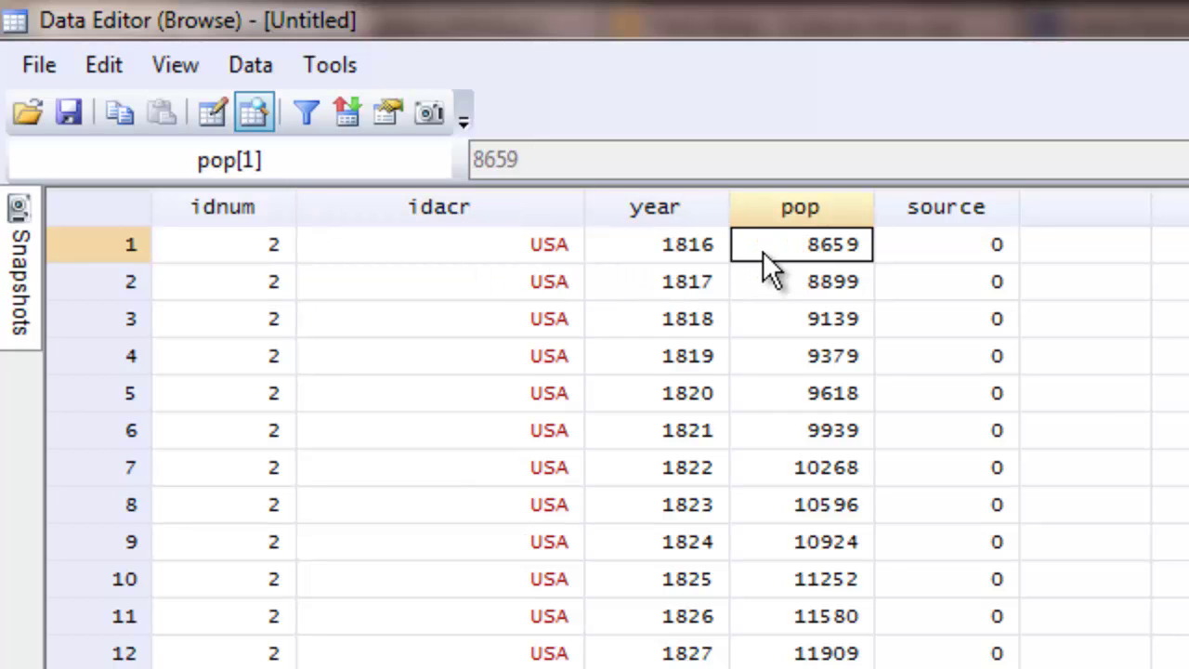